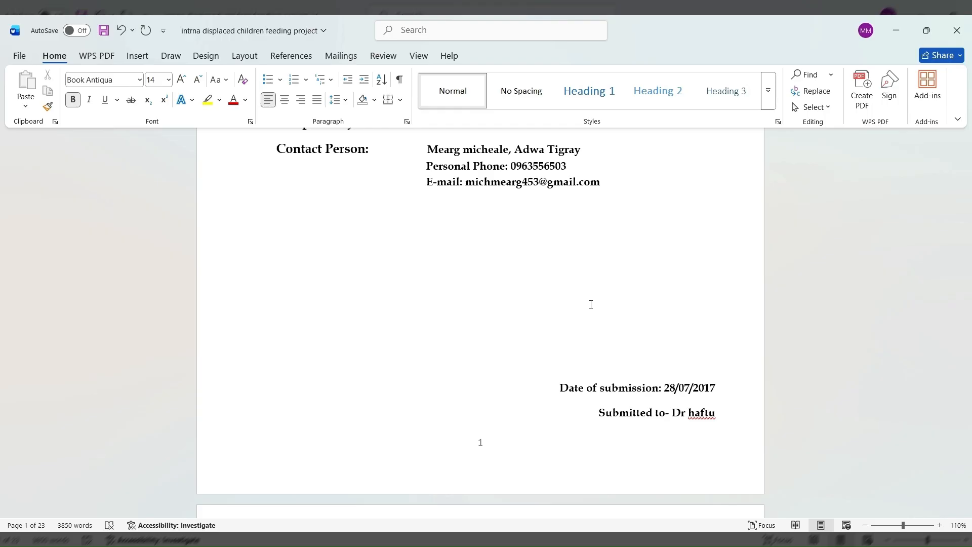
Step: Examine the cover page's university heading, department, project title, project name and contact details
scroll(591, 304, up, 5)
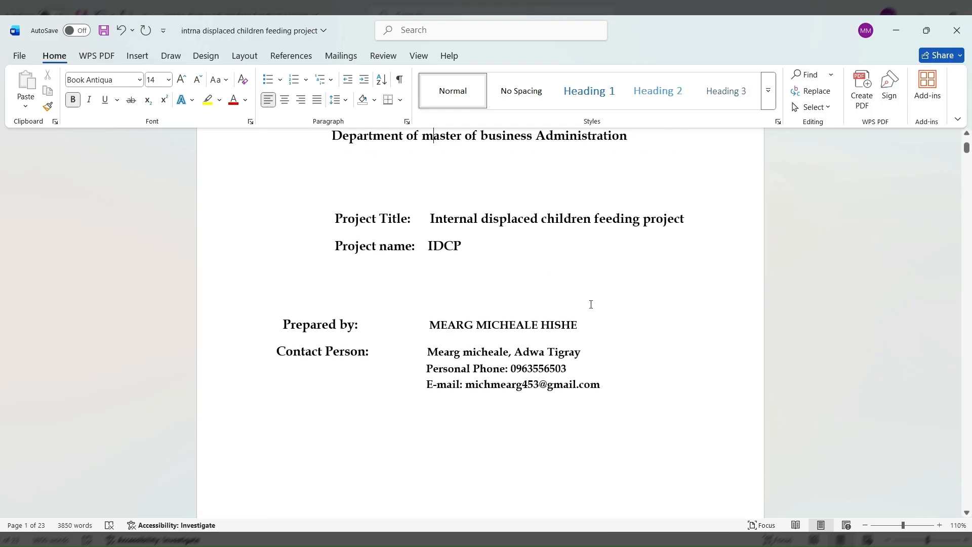
key(Up)
key(Up)
key(Up)
key(Up)
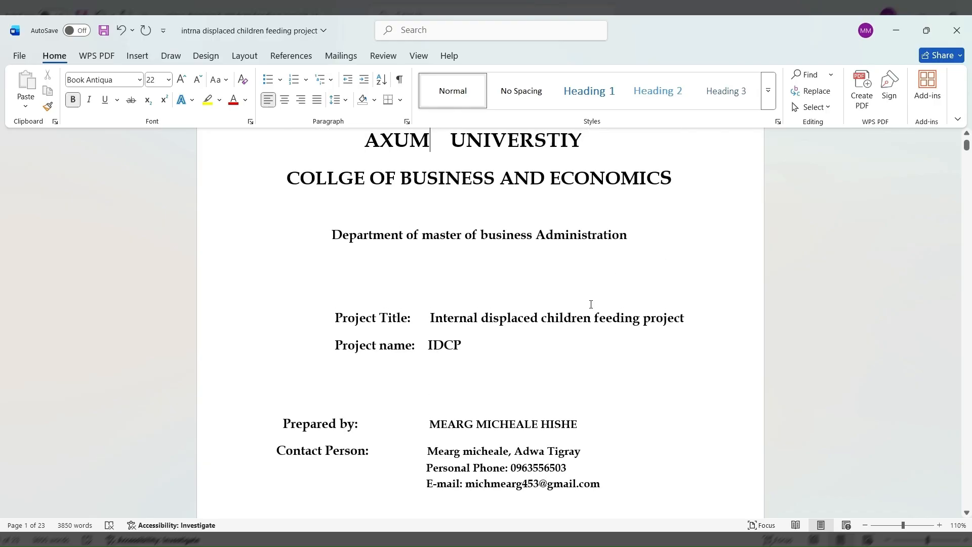
key(Down)
key(Down)
key(Down)
key(Down)
key(Down)
key(Down)
key(Down)
key(Down)
key(Down)
key(Down)
key(Down)
key(Down)
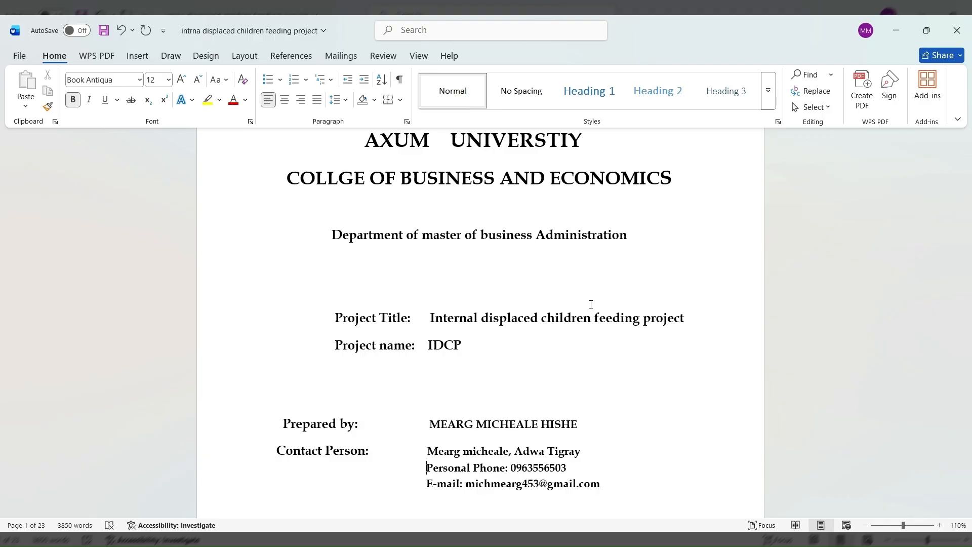
Step: Read on through the rest of the cover page to the submission date and recipient lines
key(Down)
key(Down)
key(Down)
key(Down)
key(Down)
key(Down)
key(Down)
key(Down)
key(Down)
key(Down)
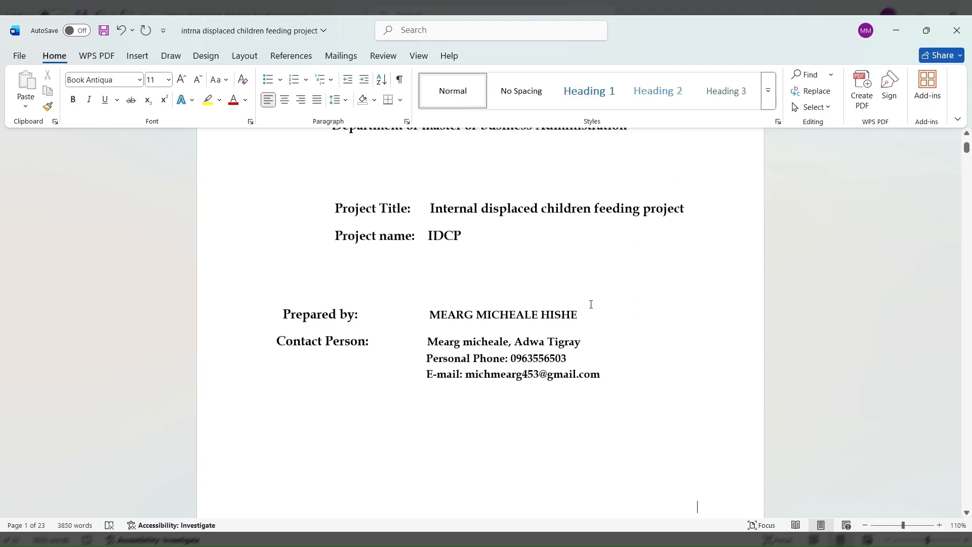
key(Down)
key(Down)
key(Down)
key(Down)
key(Down)
key(Down)
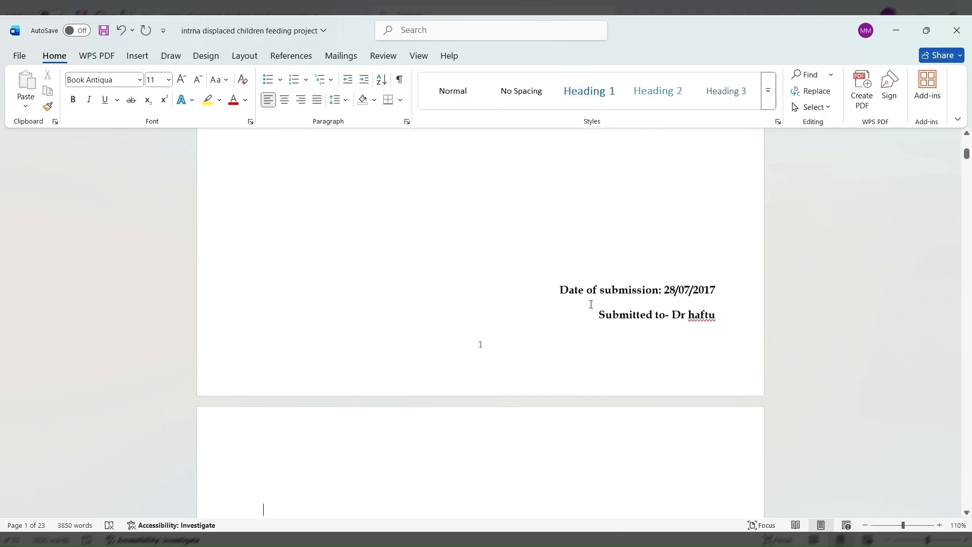
Step: Look through the Project Profile section and the list of abbreviations that follows it
key(Down)
key(Down)
key(Down)
key(Down)
key(Down)
key(Down)
key(Down)
key(Down)
key(Down)
key(Down)
key(Down)
key(Down)
key(Down)
key(Down)
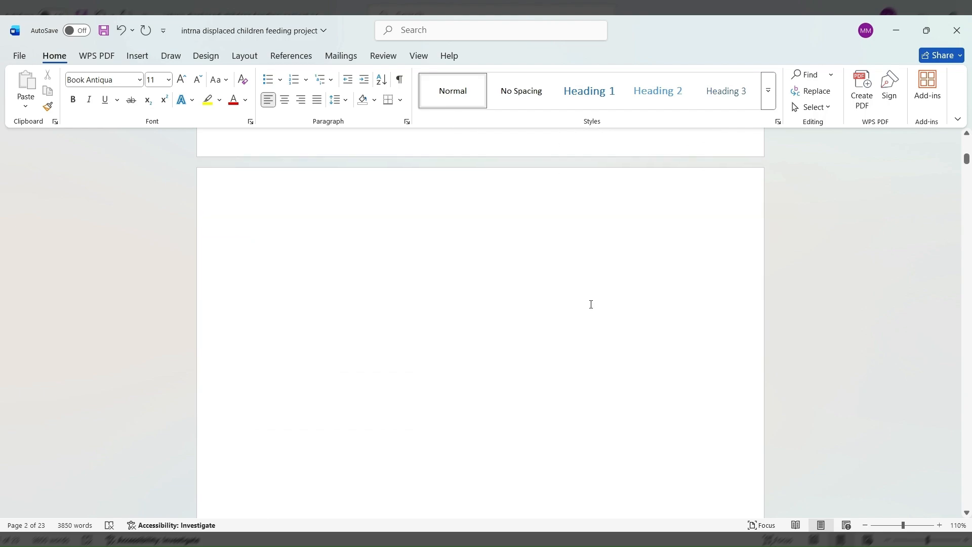
key(Down)
key(Down)
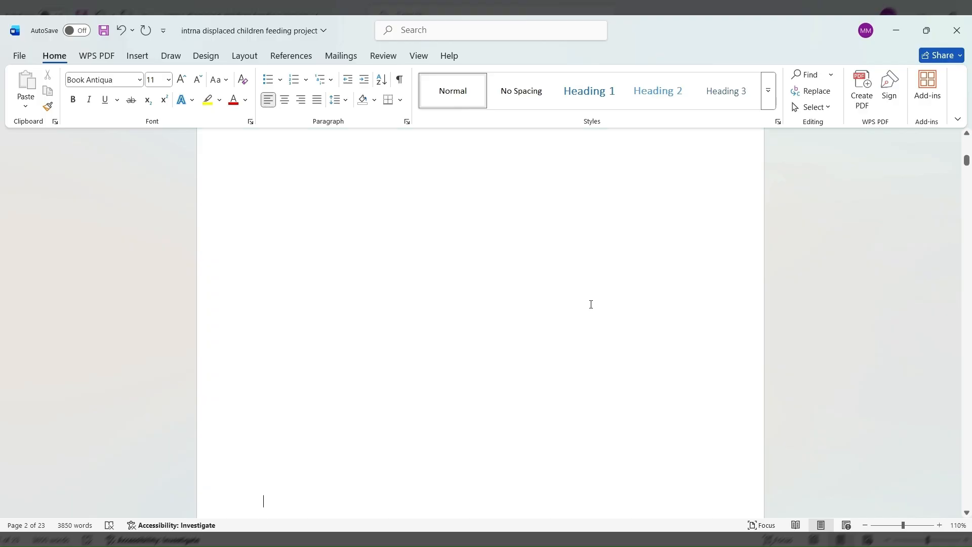
key(Down)
key(Down)
key(Down)
key(Down)
key(Down)
key(Down)
key(Down)
key(Down)
key(Down)
key(Down)
key(Down)
key(Down)
key(Down)
key(Down)
key(Down)
key(Down)
key(Down)
key(Down)
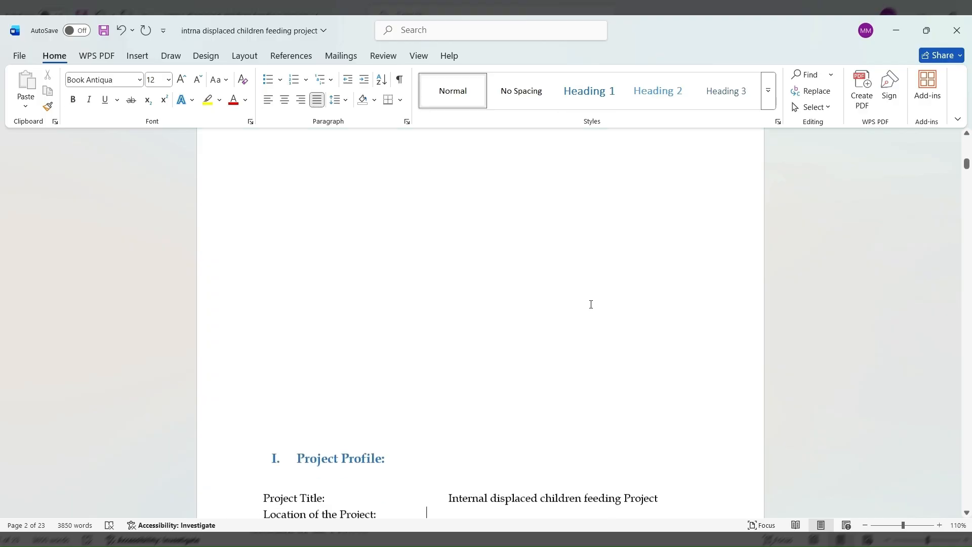
key(Down)
key(Down)
key(Down)
key(Down)
key(Down)
key(Down)
key(Down)
key(Down)
key(Down)
key(Down)
key(Down)
key(Down)
key(Down)
key(Down)
key(Down)
key(Down)
key(Down)
key(Down)
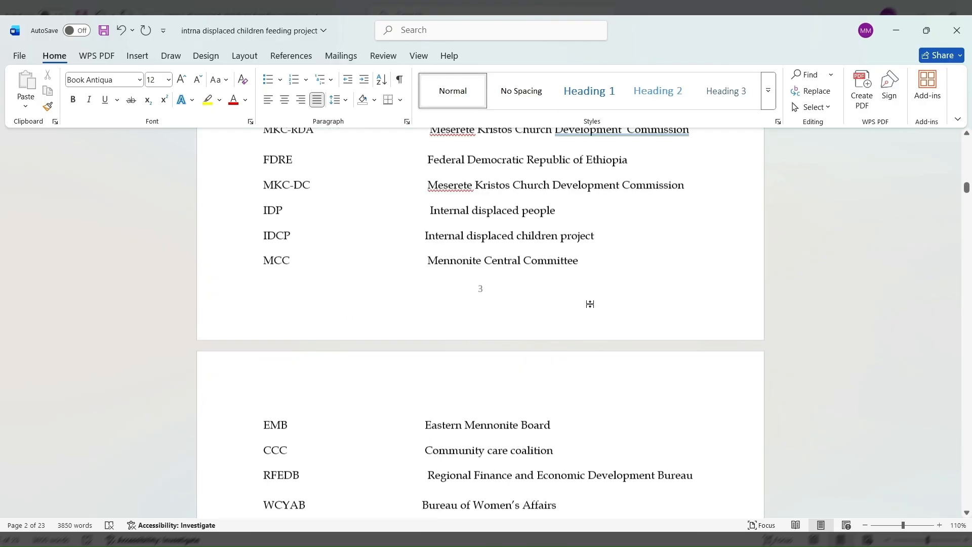
Step: Go back through the project profile's duration, objective and budget entries to the end of the cover page
key(Up)
key(Up)
key(Up)
key(Up)
key(Up)
key(Up)
key(Up)
key(Up)
key(Up)
key(Up)
key(Up)
key(Up)
key(Up)
key(Up)
key(Up)
key(Up)
key(Up)
key(Up)
key(Up)
key(Up)
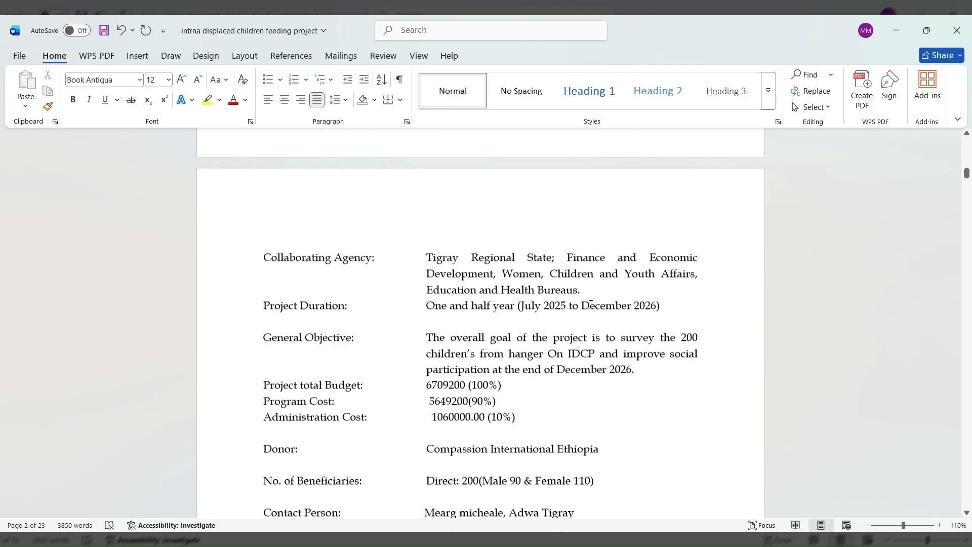
key(Up)
key(Up)
key(Up)
key(Up)
key(Up)
key(Up)
key(Up)
key(Up)
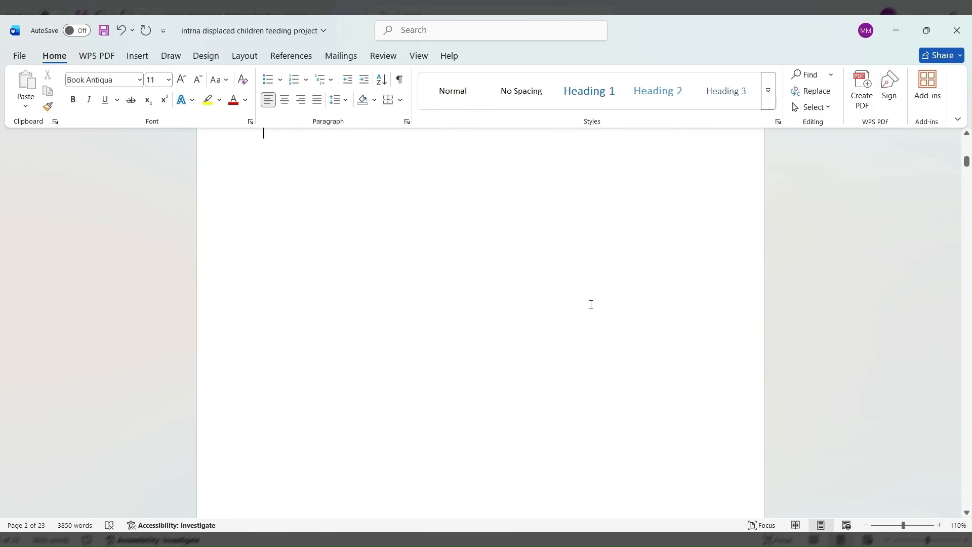
key(Up)
key(Up)
key(Up)
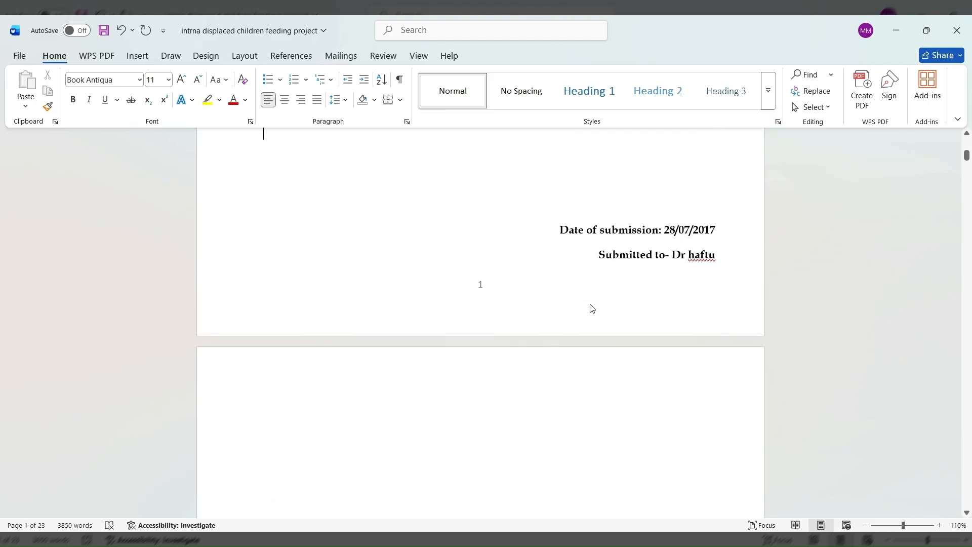
Step: Return to the Project Profile section and review its entries from the region down to the total project budget
key(Down)
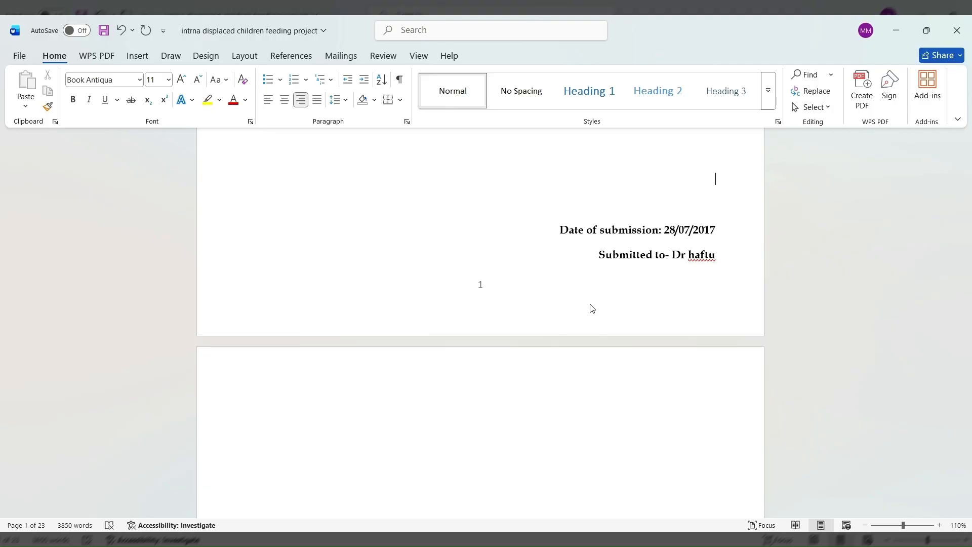
key(Down)
key(Down)
key(Down)
key(Down)
key(Down)
key(Down)
key(Down)
key(Down)
key(Down)
key(Down)
key(Down)
key(Down)
key(Down)
key(Down)
key(Down)
key(Down)
key(Down)
key(Down)
key(Down)
key(Down)
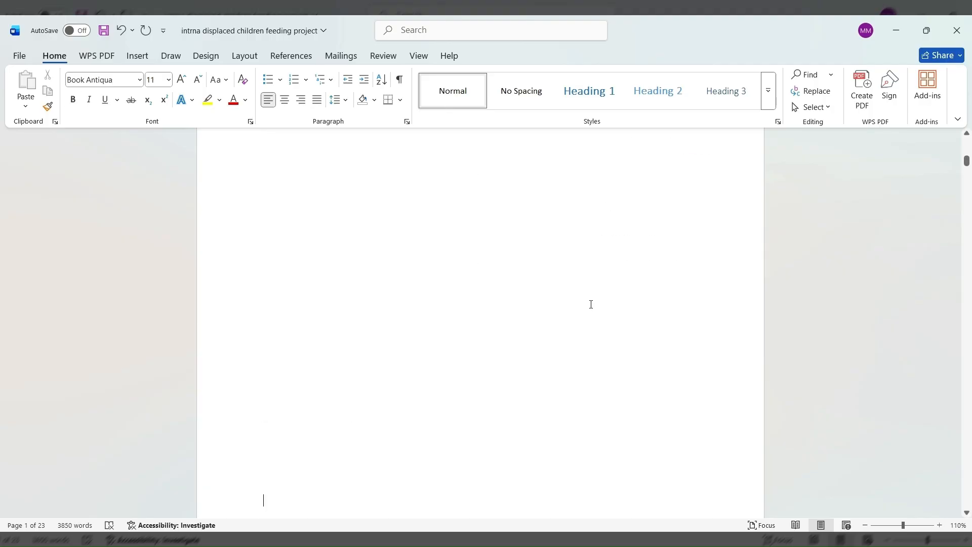
key(Down)
key(Down)
key(Down)
key(Down)
key(Down)
key(Down)
key(Down)
key(Down)
key(Down)
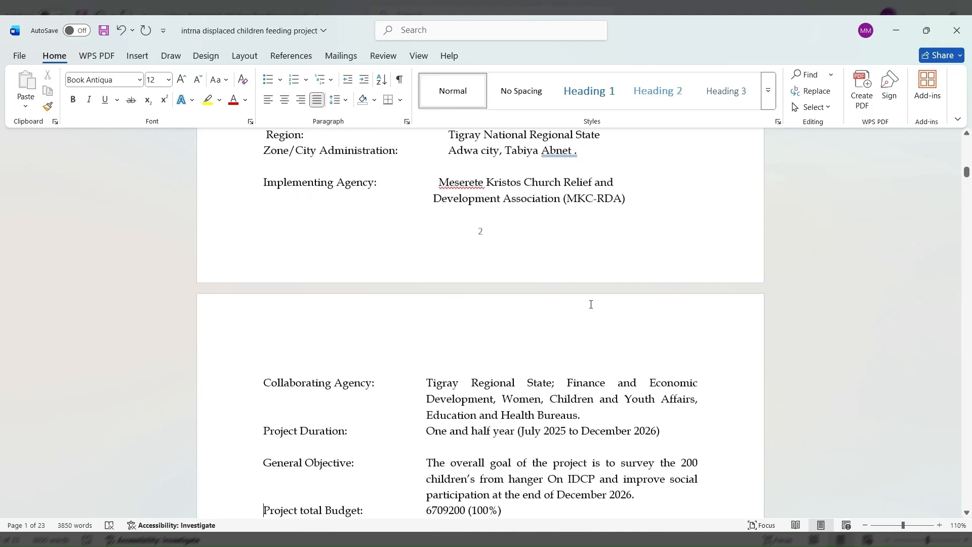
Step: Go back to the Project Profile heading and review the title, location and implementing agency entries
key(Up)
key(Up)
key(Up)
key(Up)
key(Up)
key(Up)
key(Up)
key(Up)
key(Up)
key(Up)
key(Up)
key(Up)
key(Up)
key(Up)
key(Up)
key(Up)
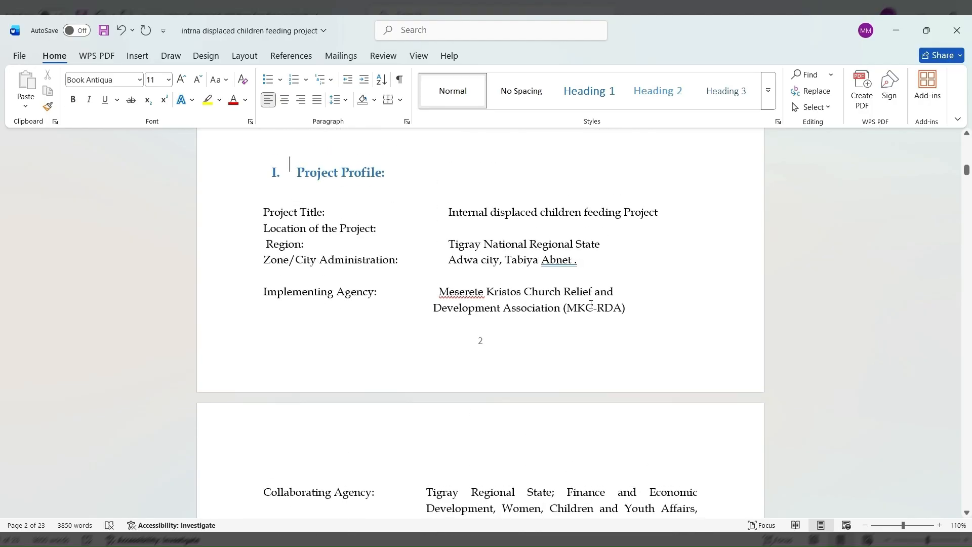
Step: Review the Project Profile entries from the collaborating agency down to the total project budget
key(Down)
key(Down)
key(Down)
key(Down)
key(Down)
key(Down)
key(Down)
key(Down)
key(Down)
key(Down)
key(Down)
key(Down)
key(Down)
key(Down)
key(Down)
key(Down)
key(Down)
key(Down)
key(Down)
key(Down)
key(Down)
key(Down)
key(Down)
key(Down)
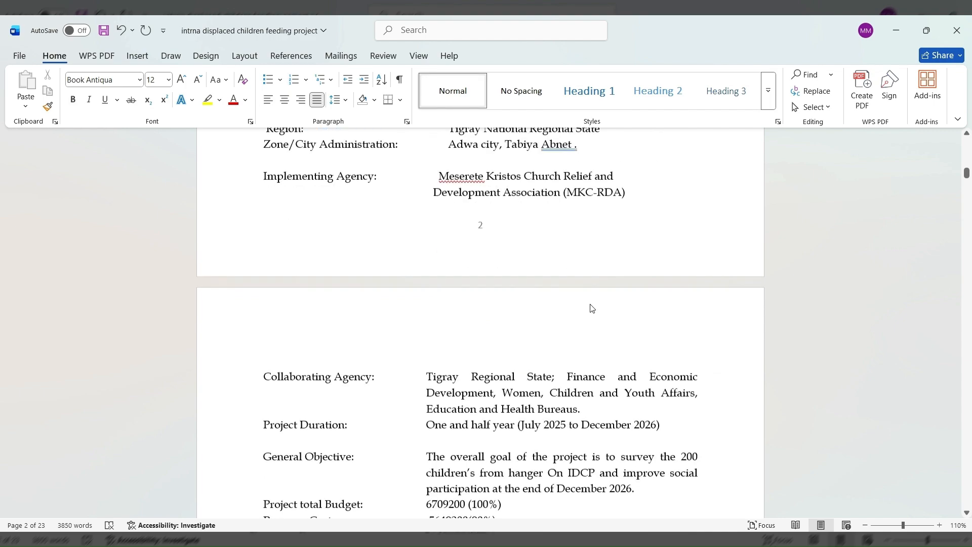
Step: Read on past the project budget entries into the Acronyms/Abbreviation section, up to the CCC entry
key(Down)
key(Down)
key(Down)
key(Down)
key(Down)
key(Down)
key(Down)
key(Down)
key(Down)
key(Down)
key(Down)
key(Down)
key(Down)
key(Down)
key(Down)
key(Down)
key(Down)
key(Down)
key(Down)
key(Down)
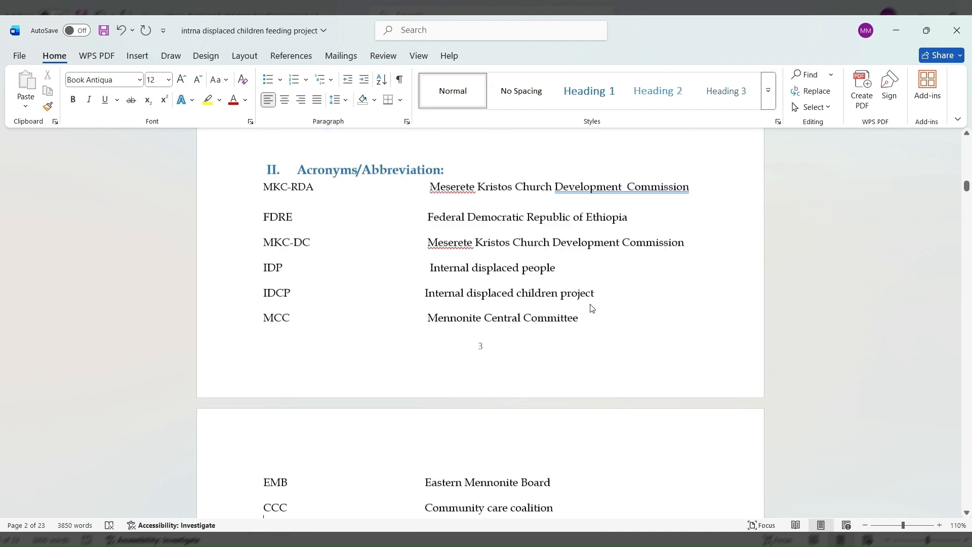
Step: Look through the remaining abbreviations and on to the opening paragraphs of the Executive summary
key(Down)
key(Down)
key(Down)
key(Down)
key(Down)
key(Down)
key(Down)
key(Down)
key(Down)
key(Down)
key(Down)
key(Down)
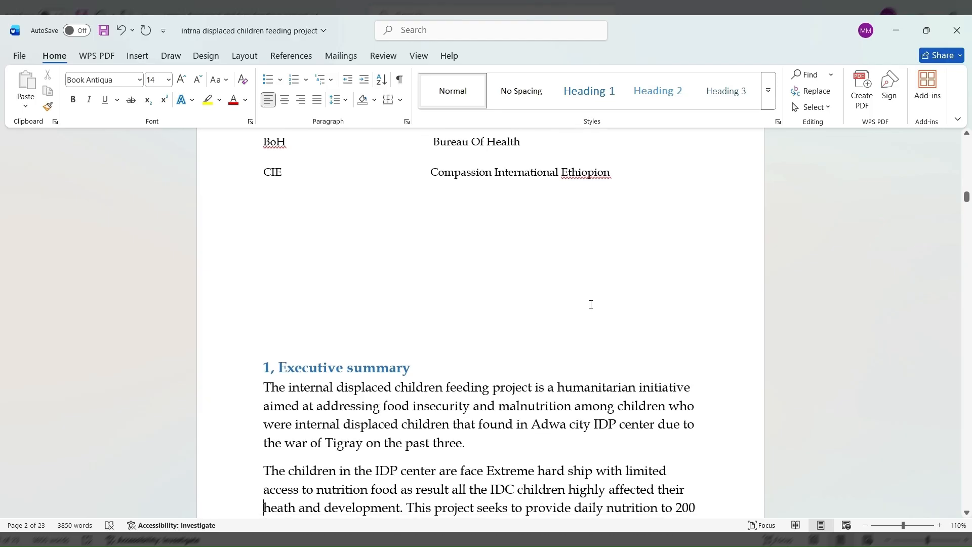
Step: Return to the start of the Executive summary and review its first two paragraphs
key(Up)
key(Up)
key(Up)
key(Up)
key(Up)
key(Up)
key(Up)
key(Up)
key(Up)
key(Up)
key(Up)
key(Up)
key(Up)
key(Up)
key(Up)
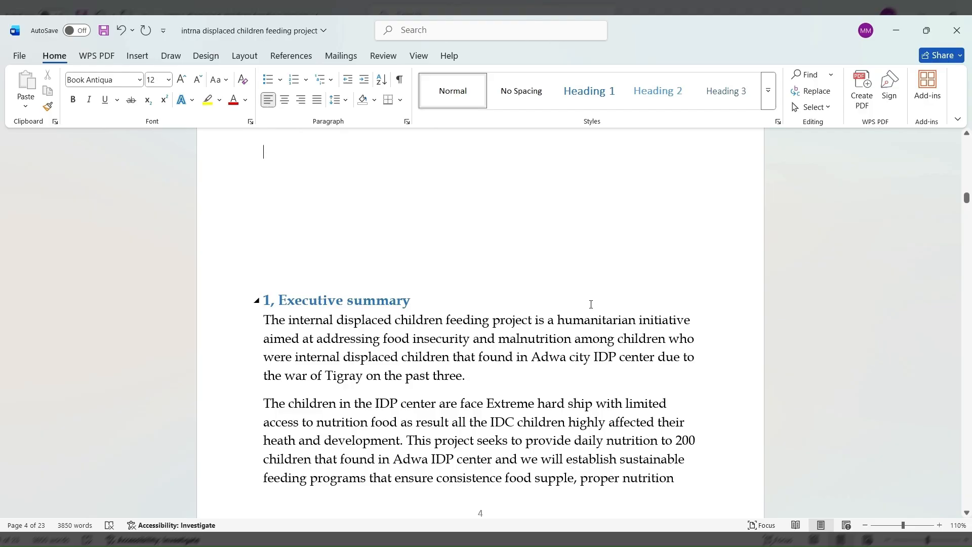
key(Down)
key(Down)
key(Down)
key(Down)
key(Down)
key(Down)
key(Down)
key(Down)
key(Down)
key(Down)
key(Down)
key(Down)
key(Down)
key(Down)
key(Down)
key(Down)
key(Down)
key(Down)
key(Down)
key(Down)
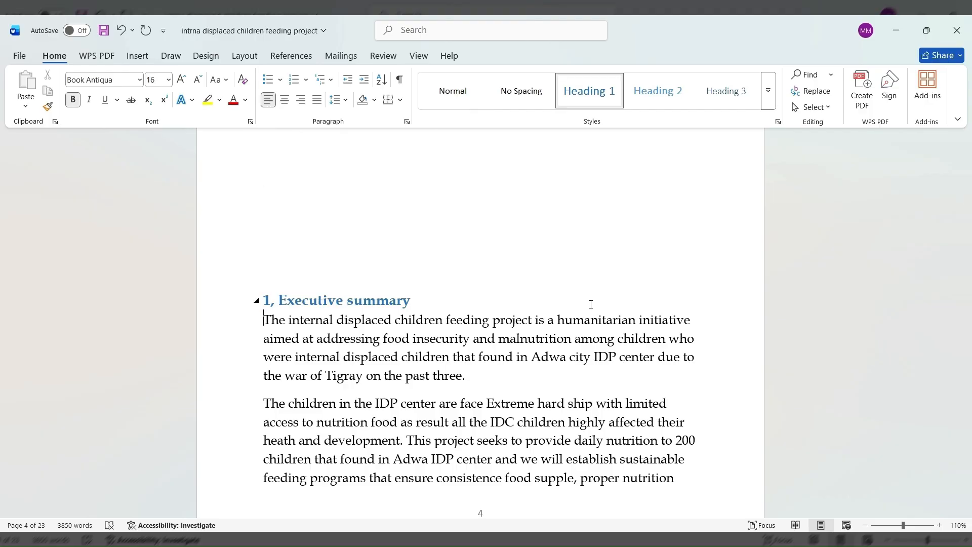
Step: Read on through the rest of the Executive summary and the Background section to the paragraph on local efforts
key(Down)
key(Down)
key(Down)
key(Down)
key(Down)
key(Down)
key(Down)
key(Down)
key(Down)
key(Down)
key(Down)
key(Down)
key(Down)
key(Down)
key(Down)
key(Down)
key(Down)
key(Down)
key(Down)
key(Down)
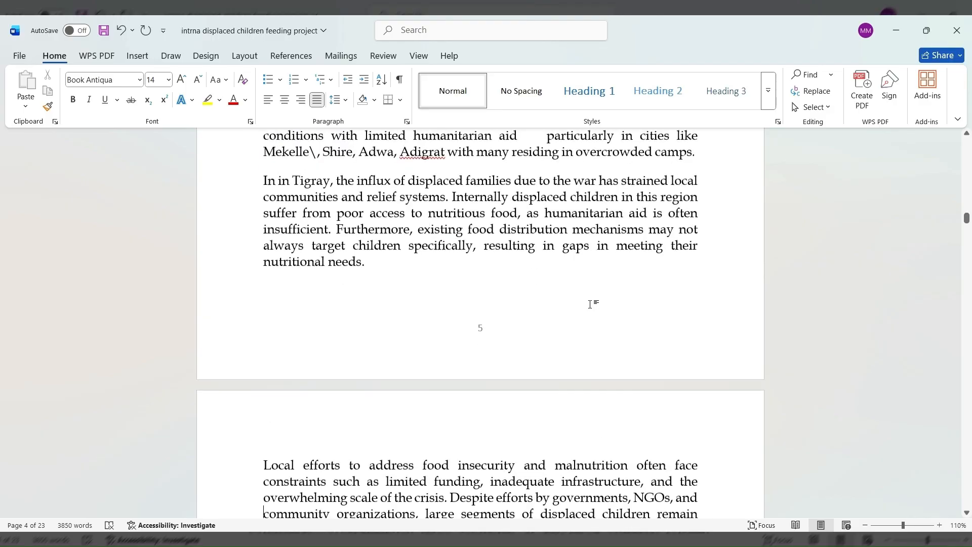
Step: Go back to the Introduction heading and review the Background paragraphs on displacement in Tigray
key(Up)
key(Up)
key(Up)
key(Up)
key(Up)
key(Up)
key(Up)
key(Up)
key(Up)
key(Up)
key(Up)
key(Up)
key(Up)
key(Up)
key(Up)
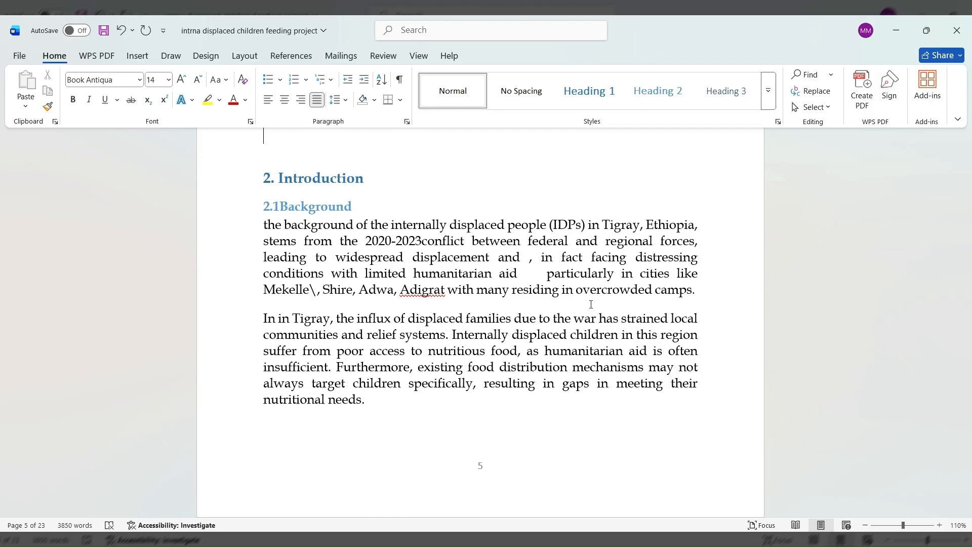
Step: Read the remaining Background paragraphs and the implementer agency section 2.2
key(Down)
key(Down)
scroll(591, 304, down, 10)
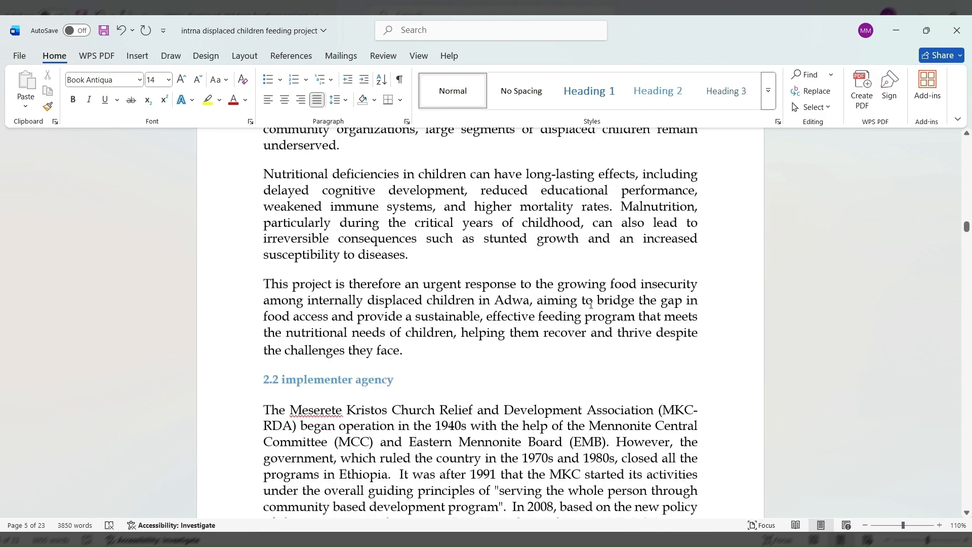
scroll(591, 304, down, 8)
scroll(592, 309, up, 4)
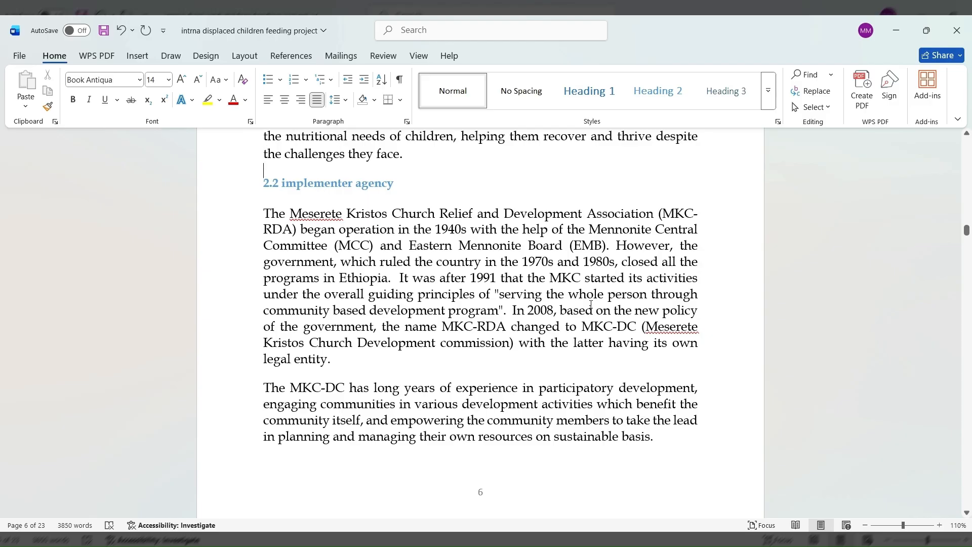
Step: Read through the Donor agency section 2.3 and the first paragraph of the Problem Statement/Justification section
scroll(591, 305, down, 10)
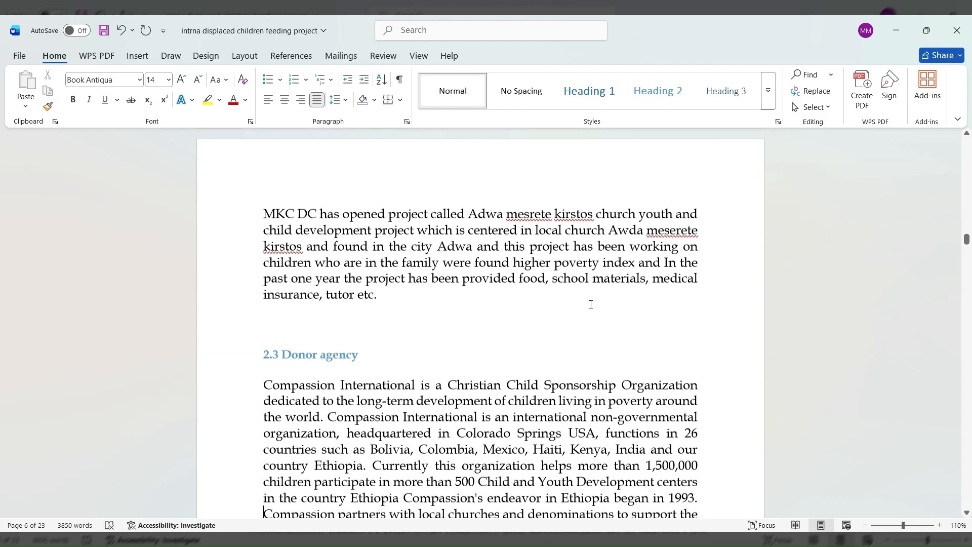
scroll(591, 304, down, 6)
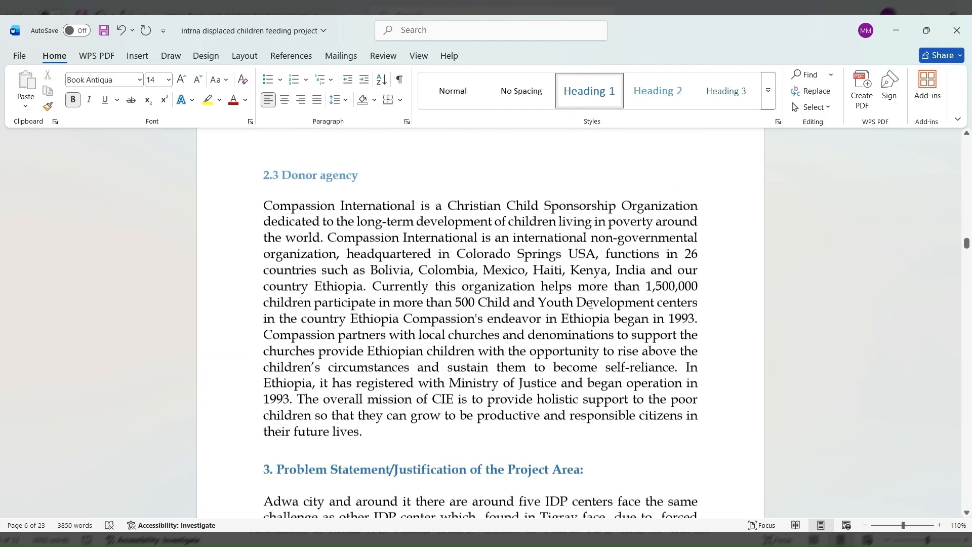
scroll(590, 304, down, 4)
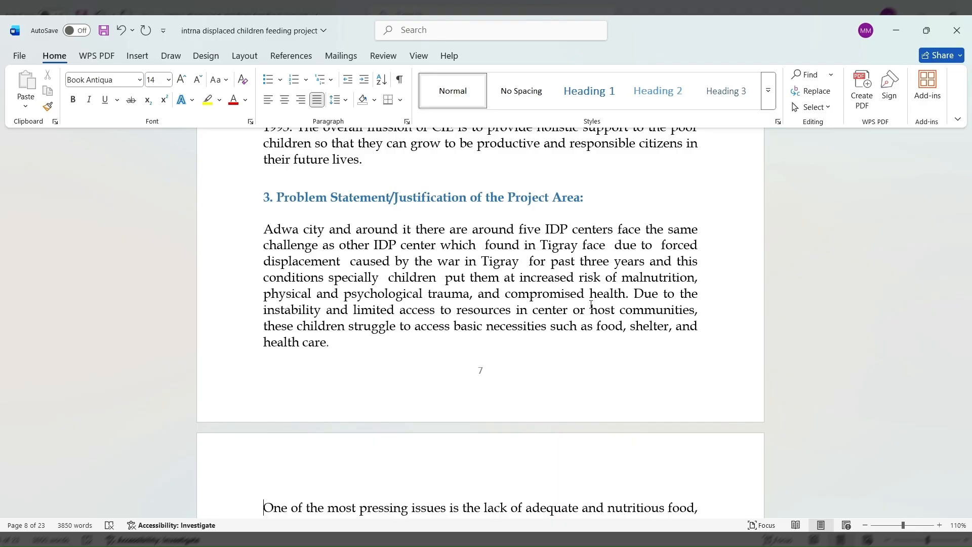
key(Up)
key(Up)
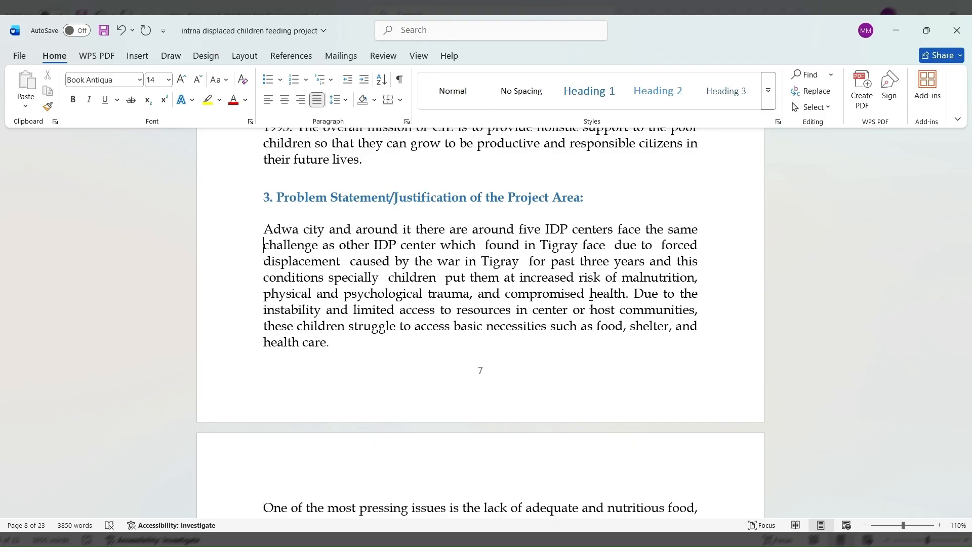
Step: Go back from the Problem Statement section through the Donor agency, implementer agency and Background sections to the 2. Introduction heading
key(Up)
key(Up)
key(Up)
key(Up)
key(Up)
key(Up)
key(Up)
key(Up)
key(Up)
key(Up)
key(Up)
key(Up)
key(Up)
key(Up)
key(Up)
key(Up)
key(Up)
key(Up)
key(Up)
key(Up)
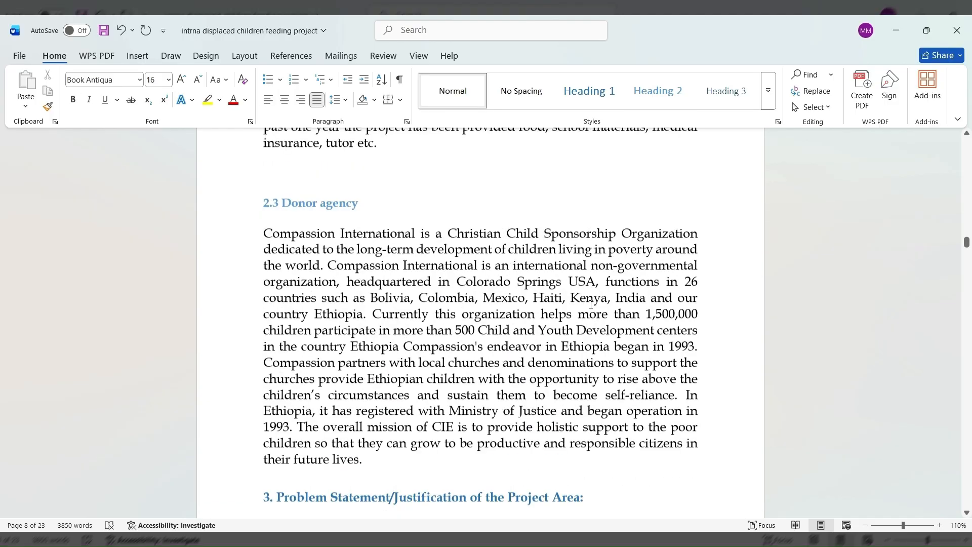
key(Up)
key(Up)
key(Up)
key(Up)
key(Up)
key(Up)
key(Up)
key(Up)
key(Up)
key(Up)
key(Up)
key(Up)
key(Up)
key(Up)
key(Up)
key(Up)
key(Up)
key(Up)
key(Up)
key(Up)
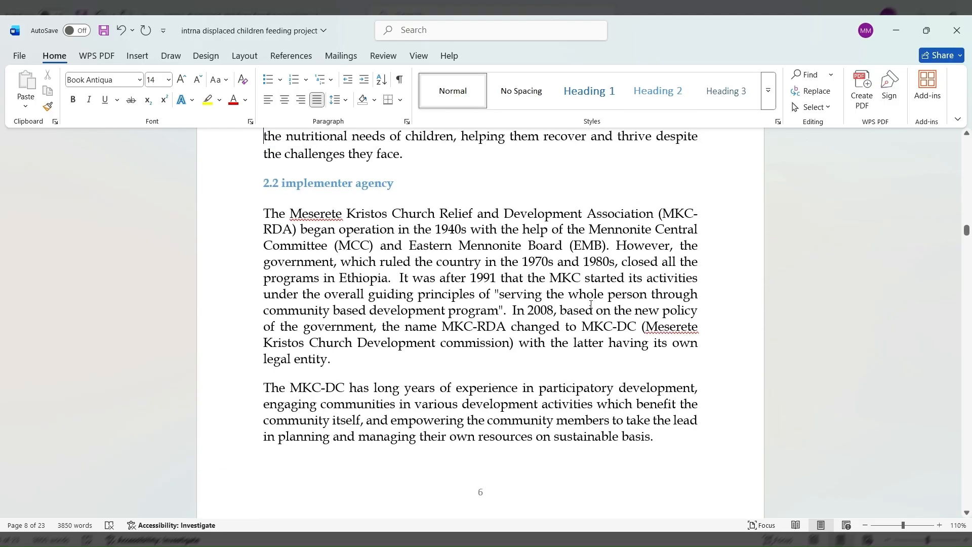
key(Up)
key(Up)
key(Up)
key(Up)
key(Up)
key(Up)
key(Up)
key(Up)
key(Up)
key(Up)
key(Up)
key(Up)
key(Up)
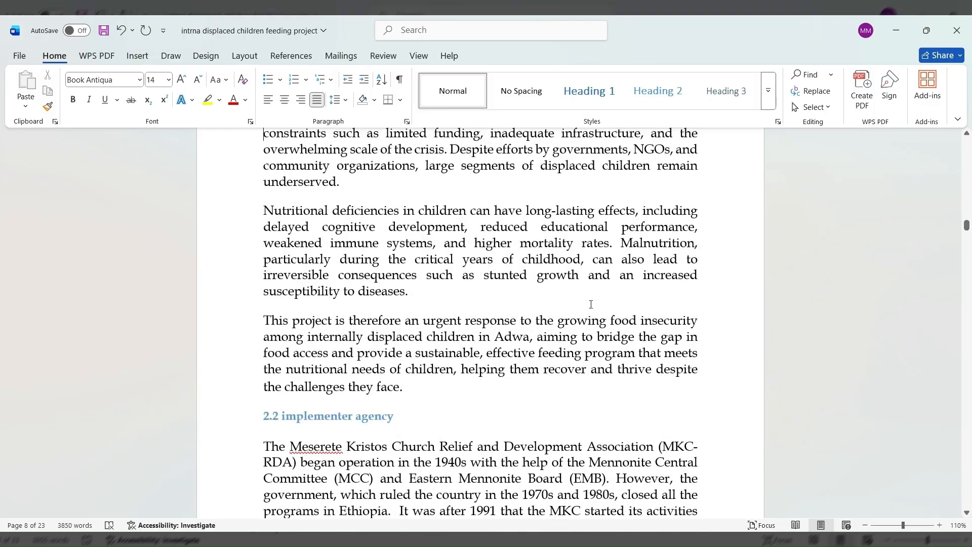
key(Up)
key(Up)
key(Up)
key(Up)
key(Up)
key(Up)
key(Up)
key(Up)
key(Up)
key(Up)
key(Up)
key(Up)
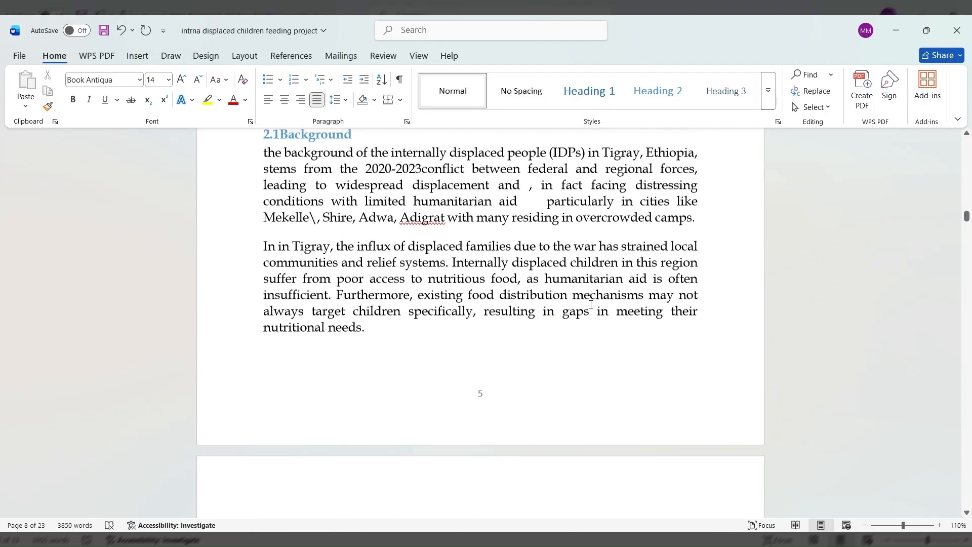
key(Up)
key(Up)
key(Up)
key(Up)
key(Up)
key(Up)
key(Up)
key(Up)
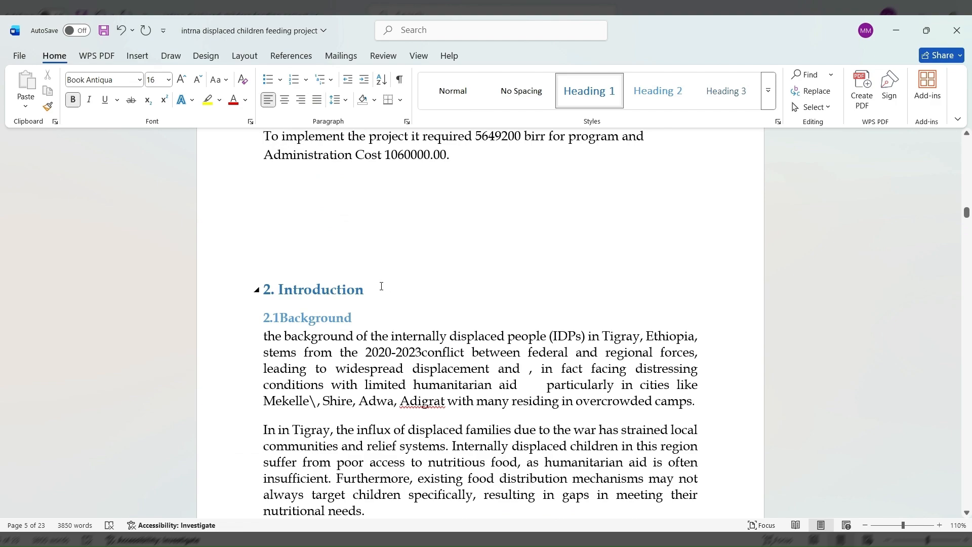
Step: Apply the Heading 1 style to the "2. Introduction" heading
drag(381, 286, 264, 290)
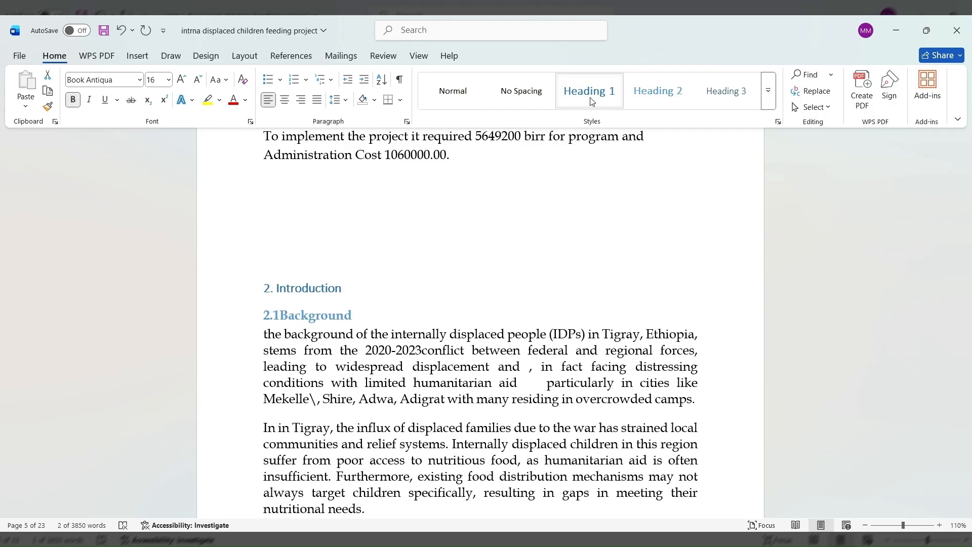
click(590, 98)
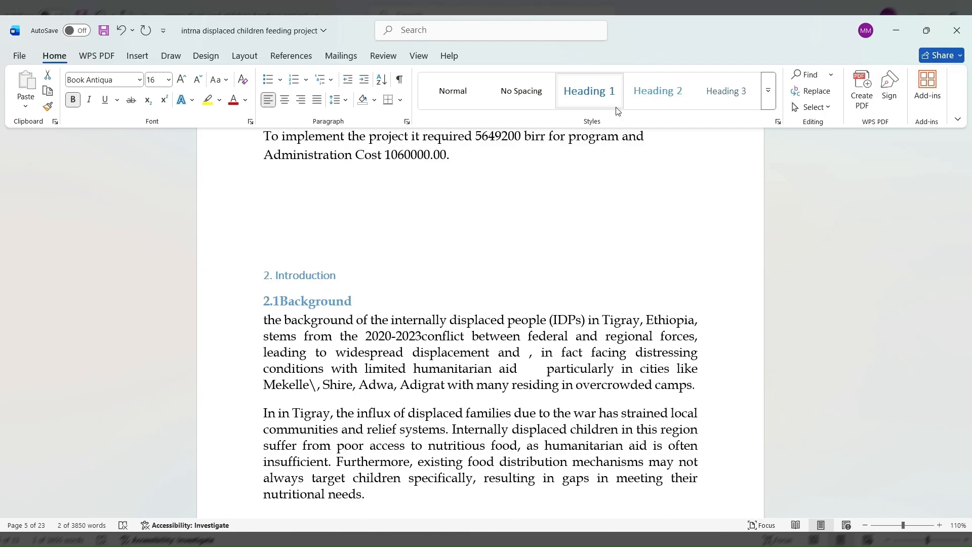
click(590, 104)
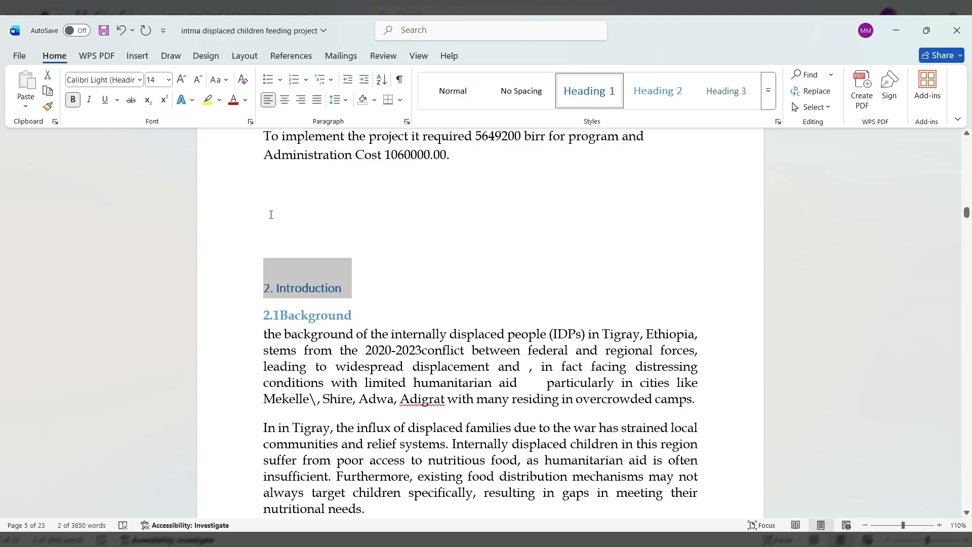
click(375, 299)
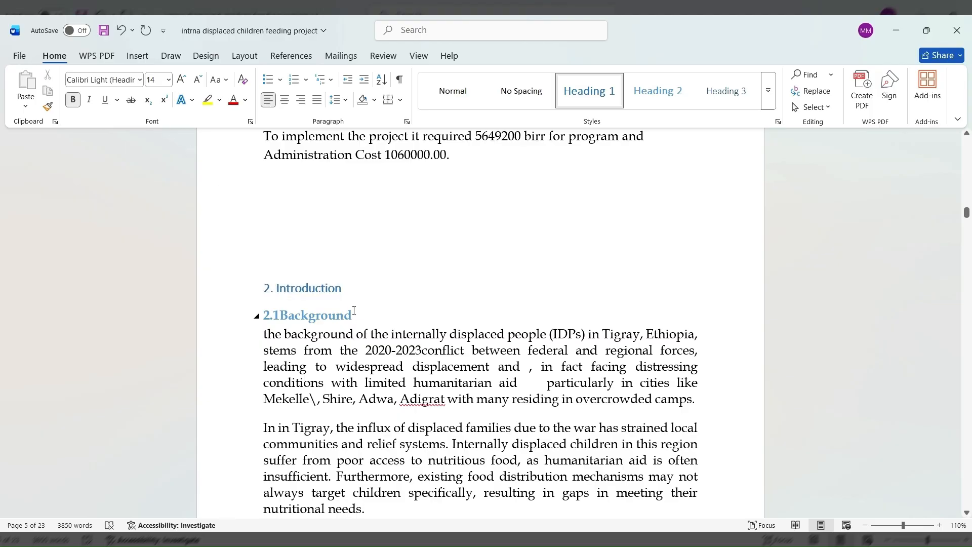
Step: Apply the Heading 2 style to the whole "2.1Background" subheading
drag(353, 309, 277, 308)
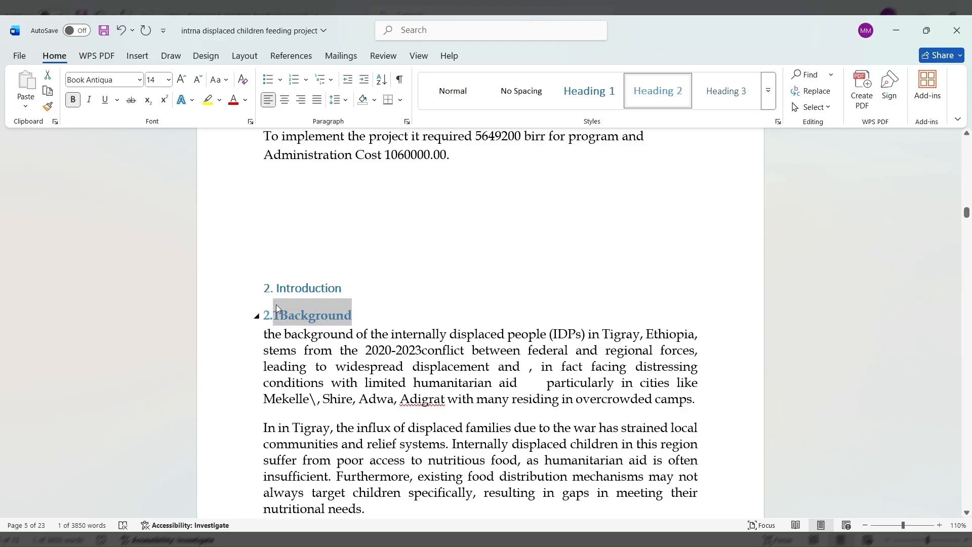
click(369, 316)
drag(368, 316, 281, 306)
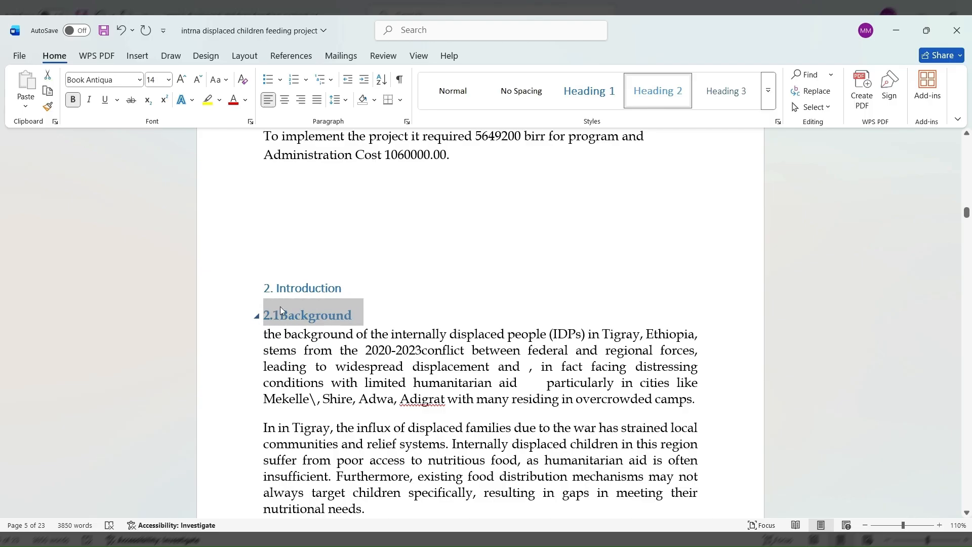
click(669, 99)
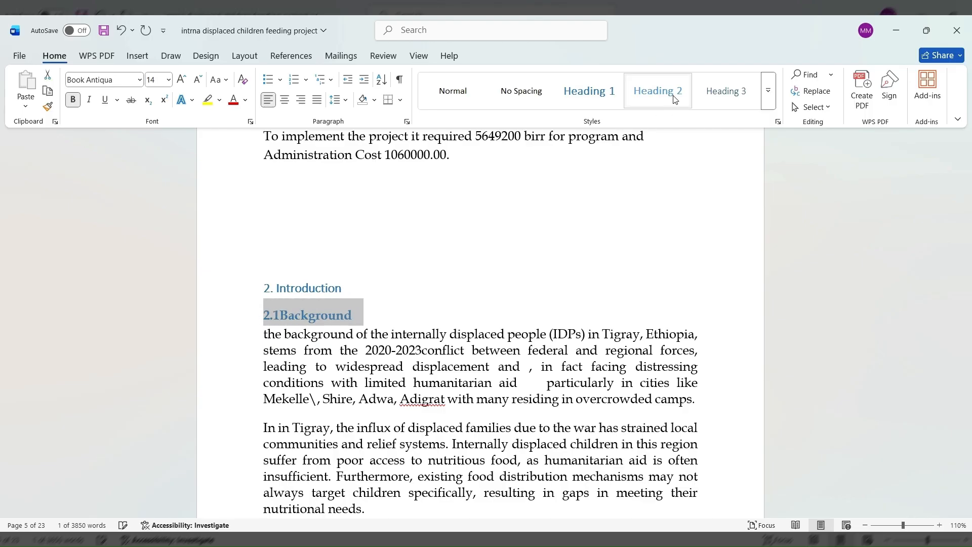
click(719, 326)
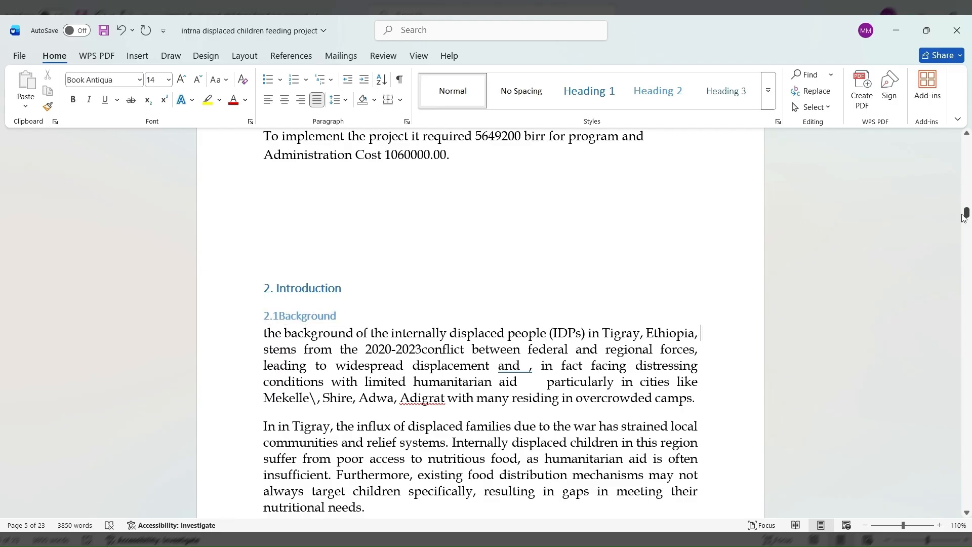
Step: Apply the Heading 2 style to the "2.2 implementer agency" subheading
drag(968, 215, 840, 224)
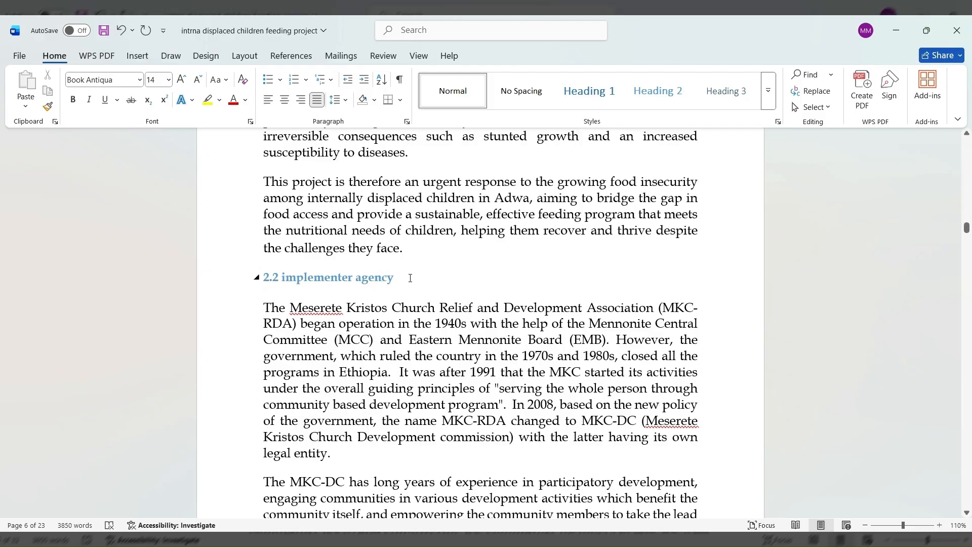
drag(405, 279, 263, 277)
click(654, 97)
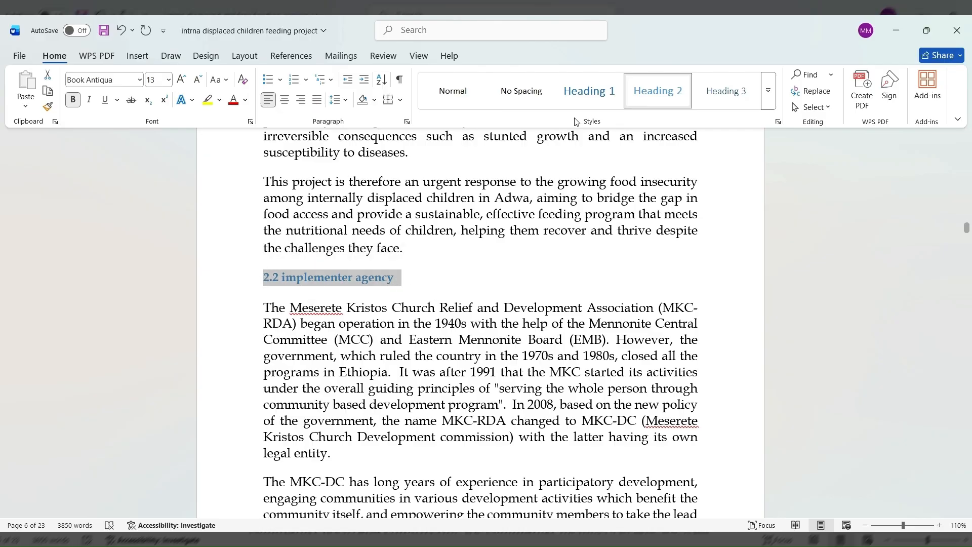
click(642, 102)
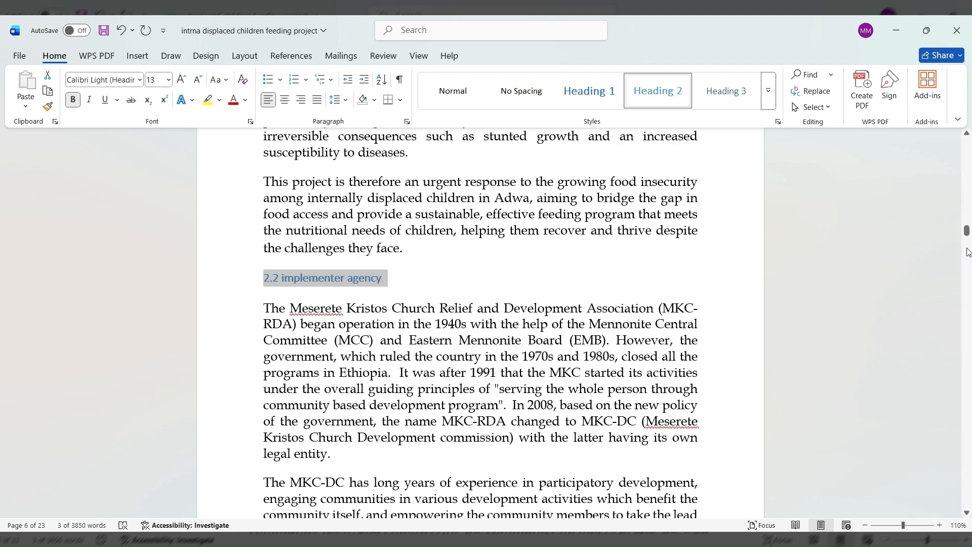
Step: Apply the Heading 1 style to the "3. Problem Statement/Justification of the Project Area:" heading
scroll(968, 251, down, 15)
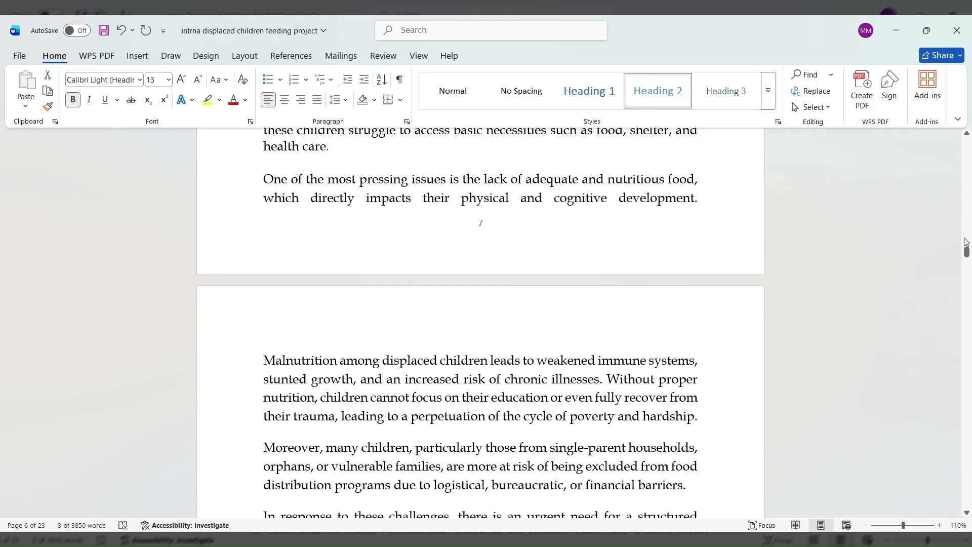
click(966, 222)
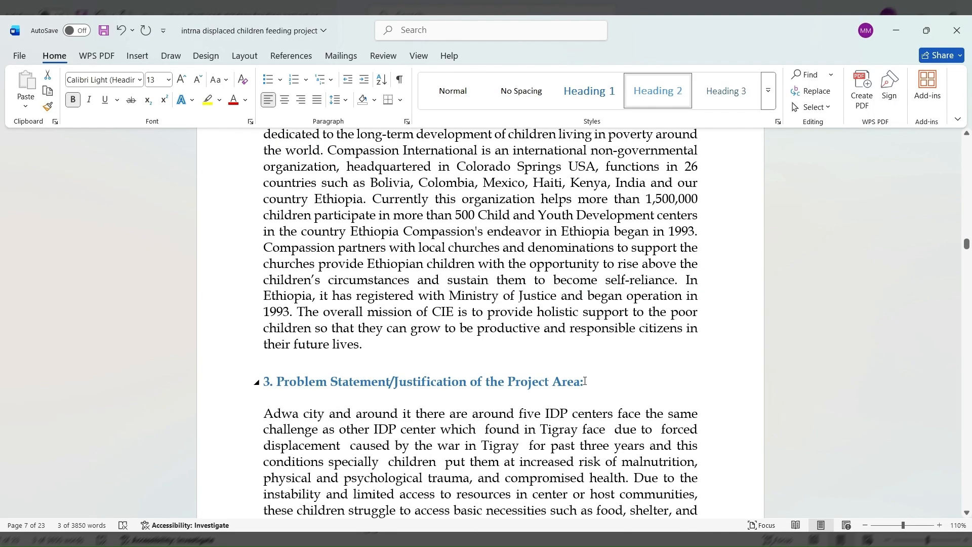
drag(585, 382, 275, 379)
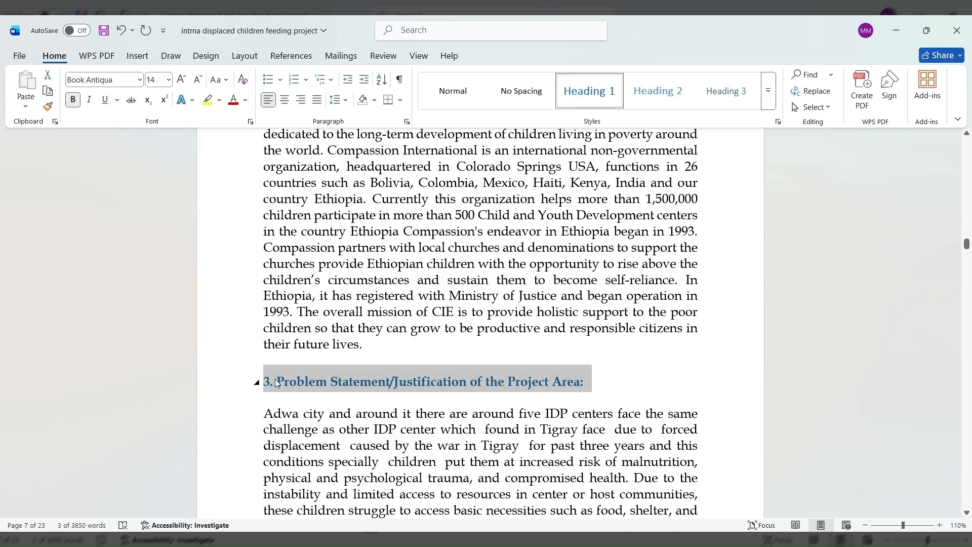
click(578, 98)
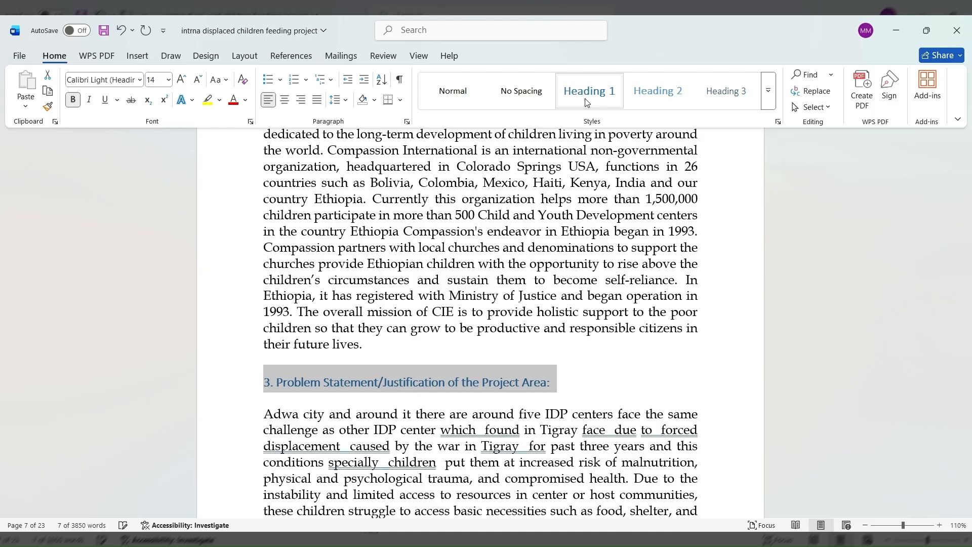
click(709, 273)
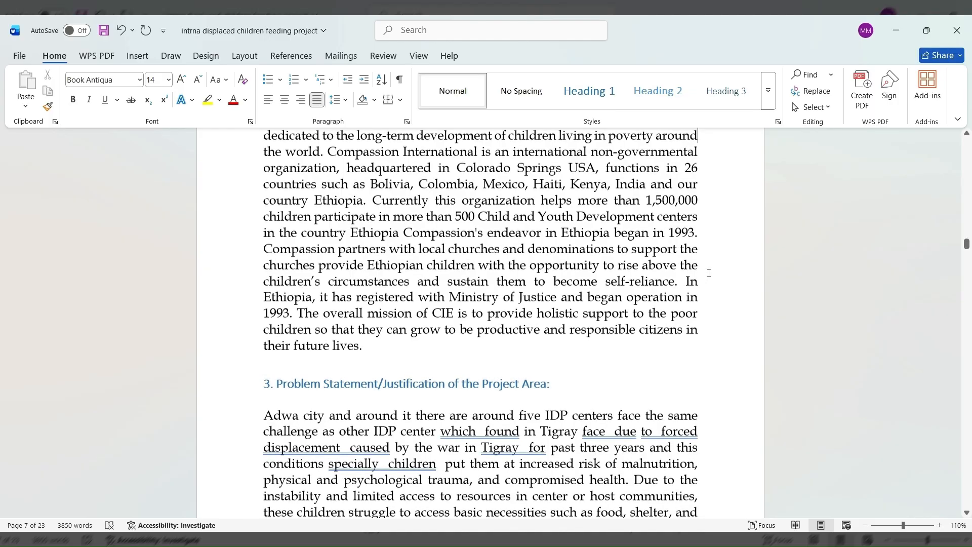
Step: Return to the "2.3 Donor agency" subheading and apply the Heading 2 style to it
scroll(705, 272, up, 3)
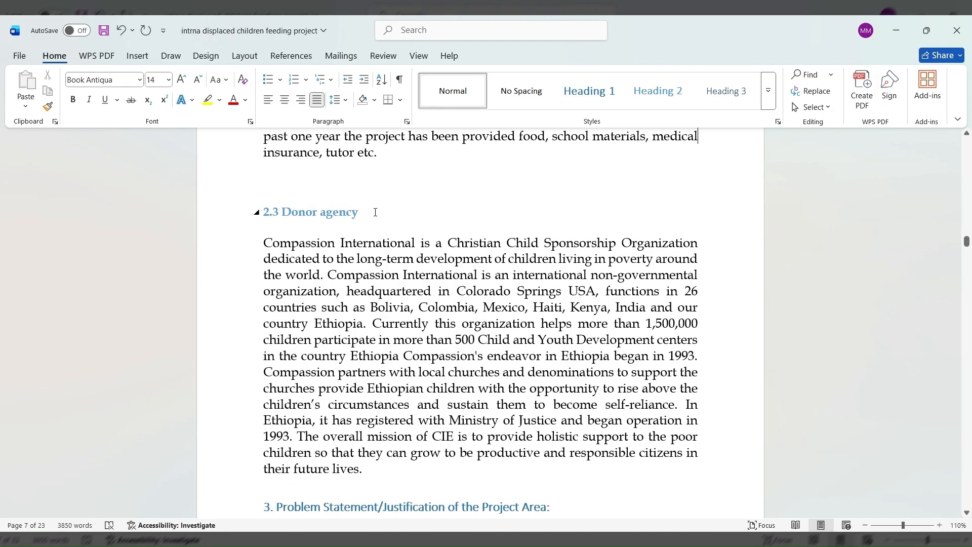
click(375, 212)
drag(375, 213, 265, 214)
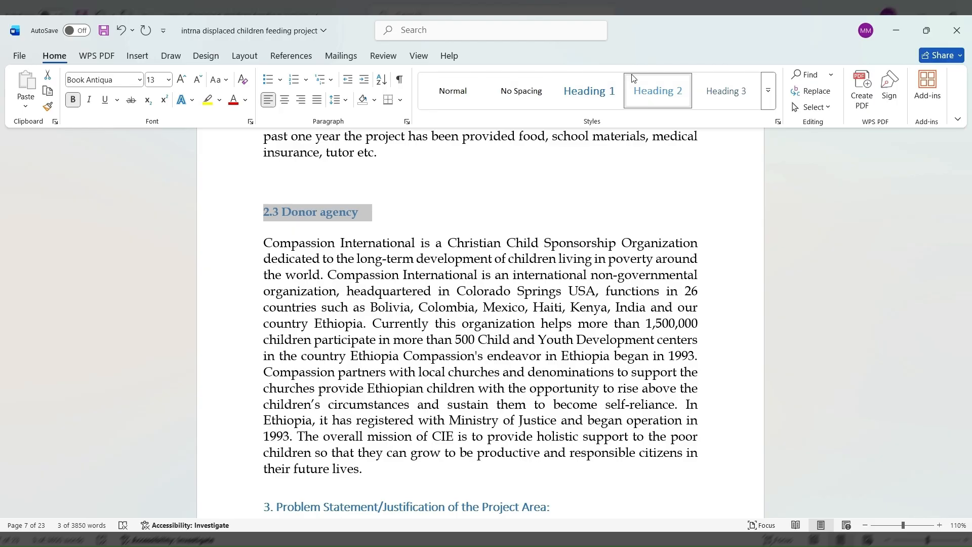
click(670, 96)
click(672, 197)
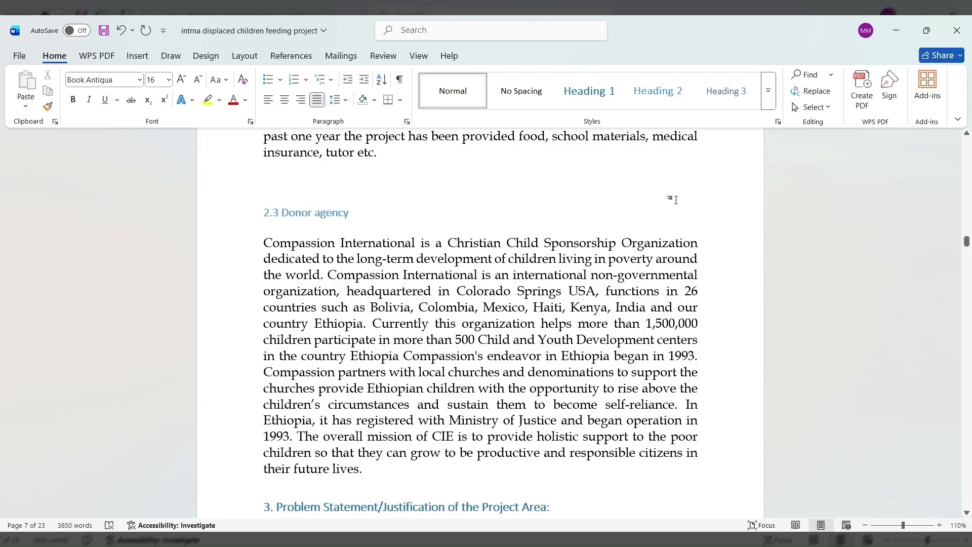
Step: Go back up from the Donor agency section and check the implementer agency section 2.2 and its heading
key(Up)
key(Up)
key(Up)
key(Up)
key(Up)
key(Up)
key(Up)
key(Up)
key(Up)
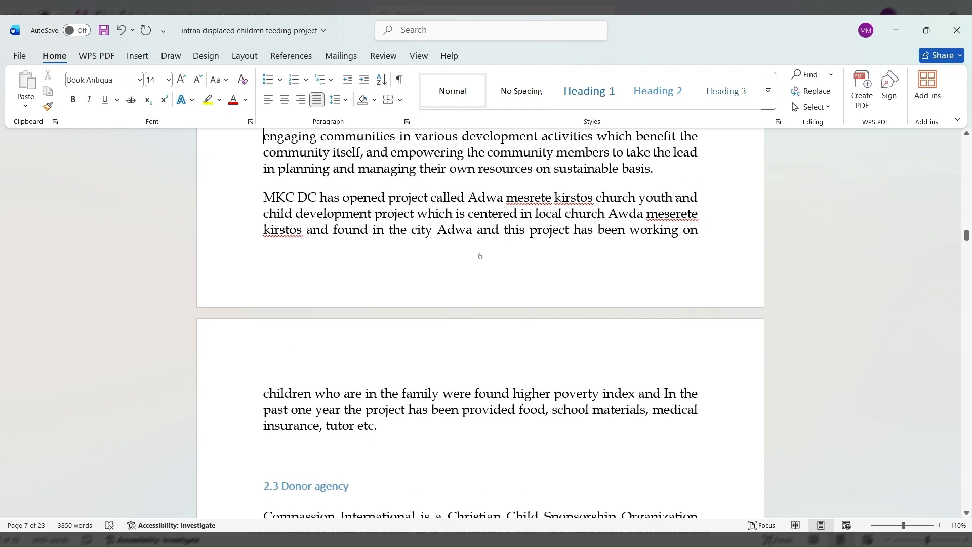
key(Up)
key(Up)
key(Up)
key(Up)
key(Up)
key(Up)
key(Up)
key(Up)
key(Up)
key(Up)
key(Up)
key(Up)
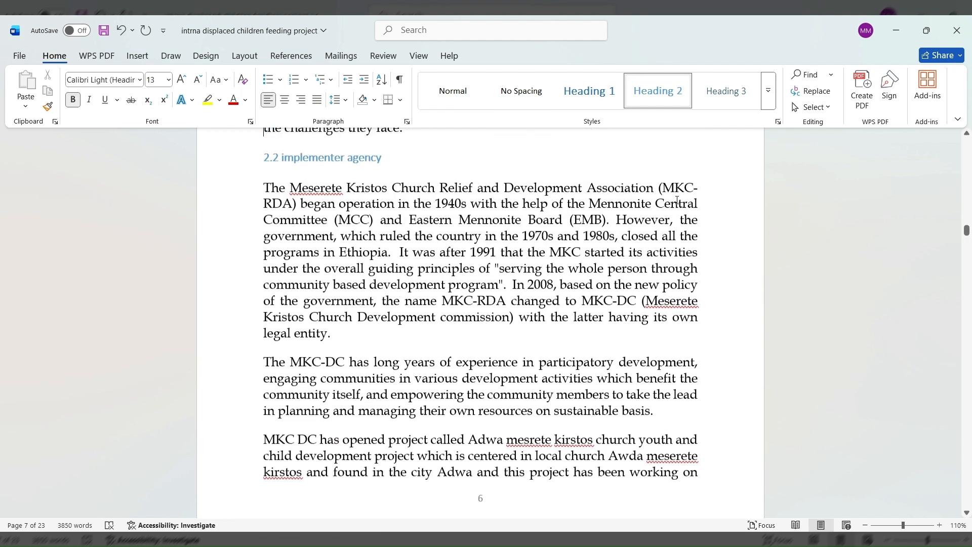
key(Up)
key(Up)
key(Up)
key(Up)
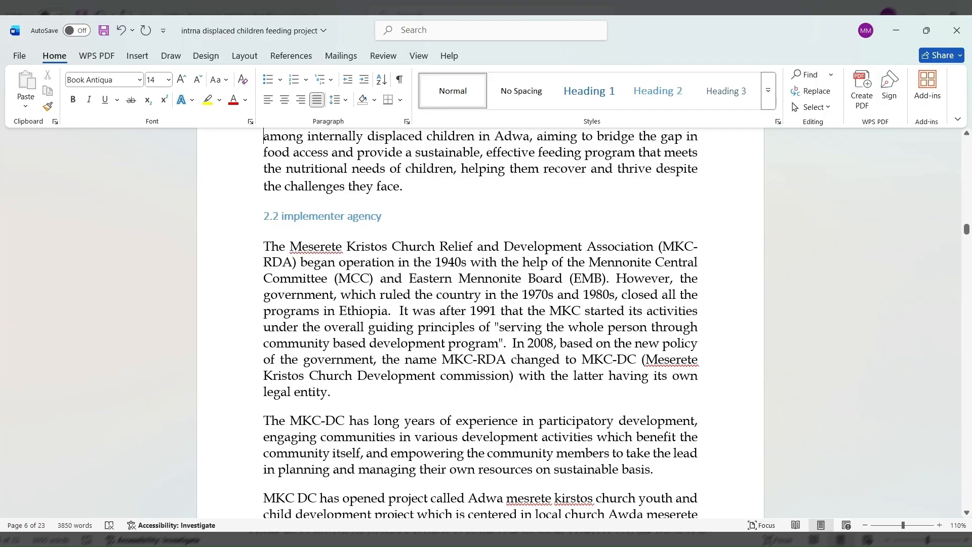
Step: Apply the Heading 1 style to the "4, Objectives of the Project:" heading
scroll(480, 324, down, 20)
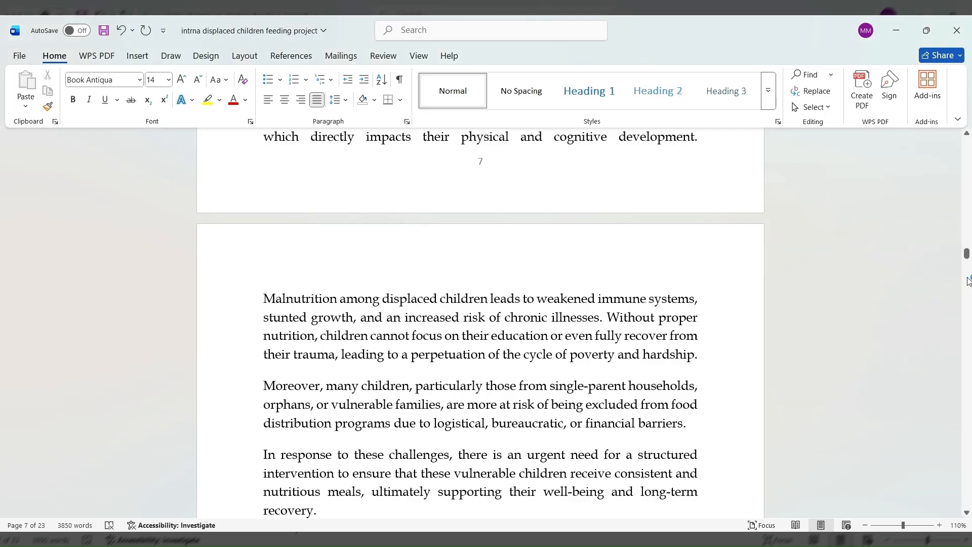
scroll(966, 282, down, 6)
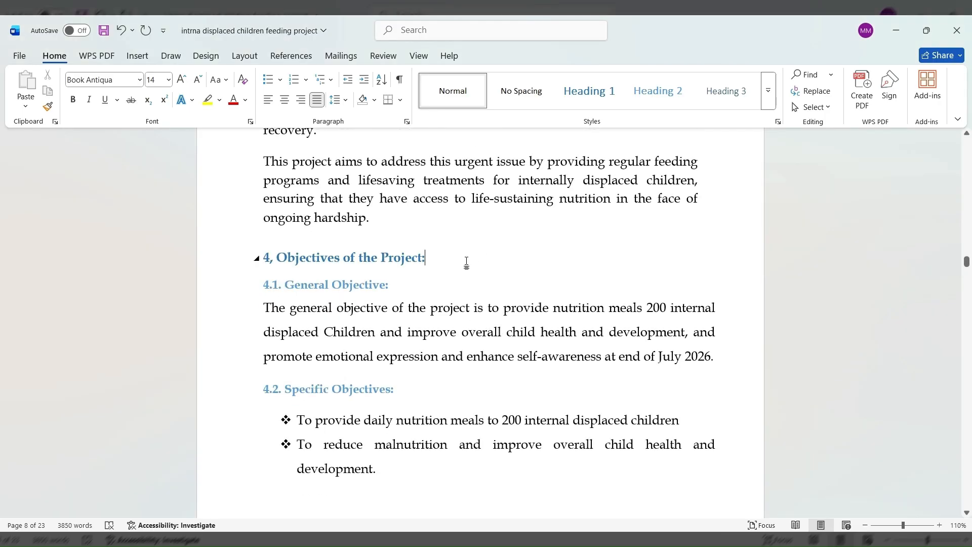
drag(428, 256, 257, 256)
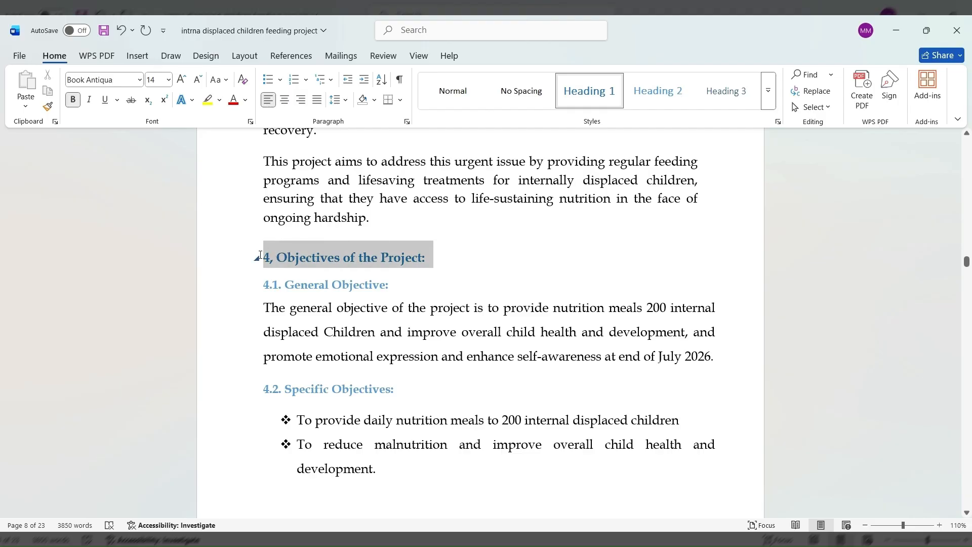
click(597, 96)
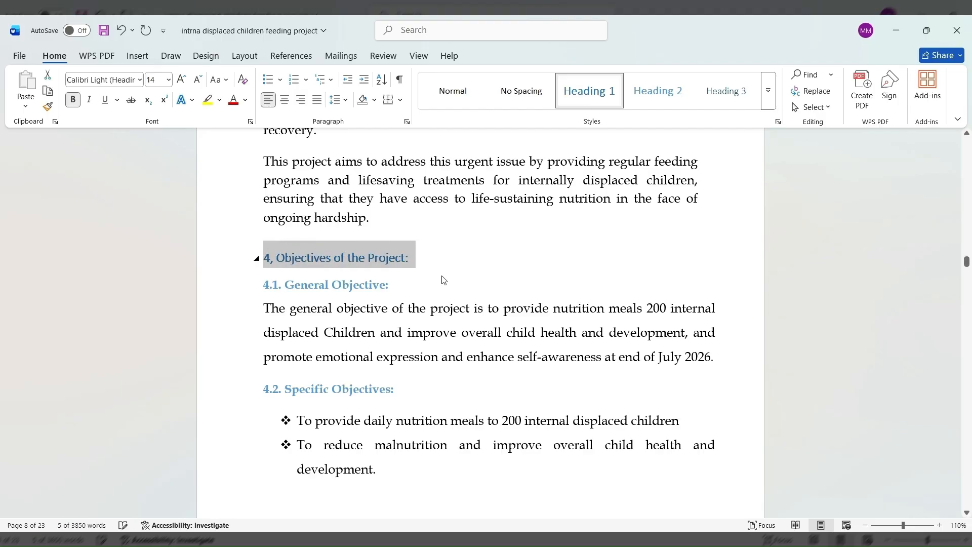
Step: Apply the Heading 2 style to the "4.1. General Objective:" and "4.2. Specific Objectives:" subheadings
click(407, 291)
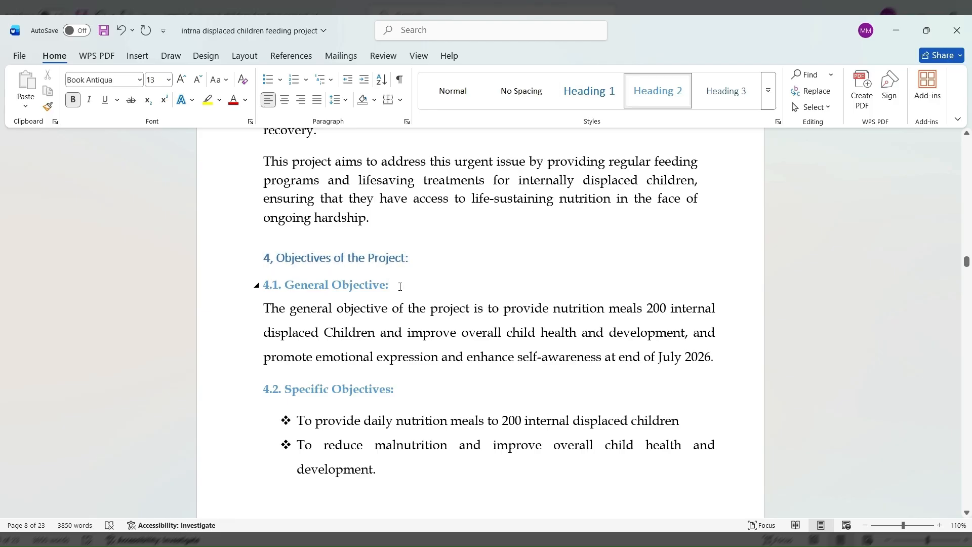
drag(400, 287, 263, 289)
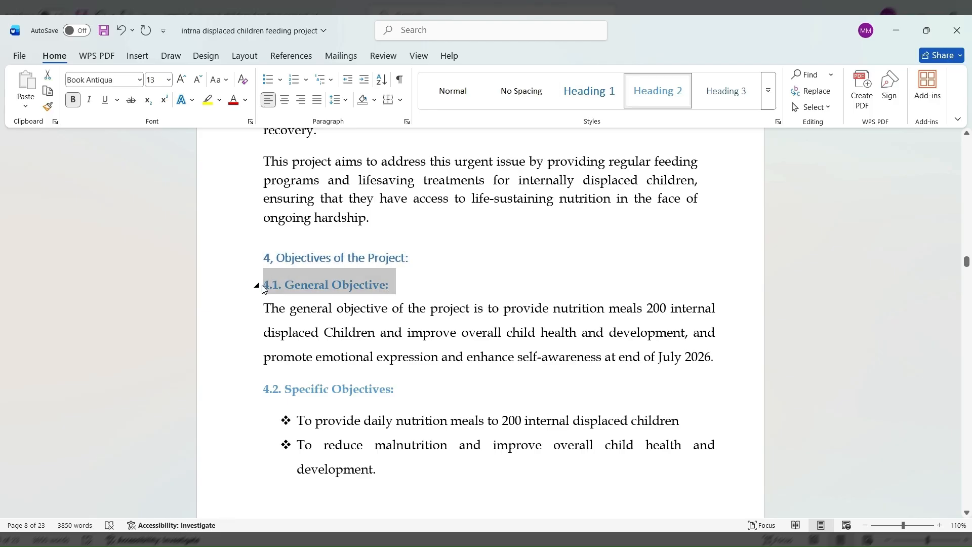
click(653, 103)
drag(399, 391, 256, 382)
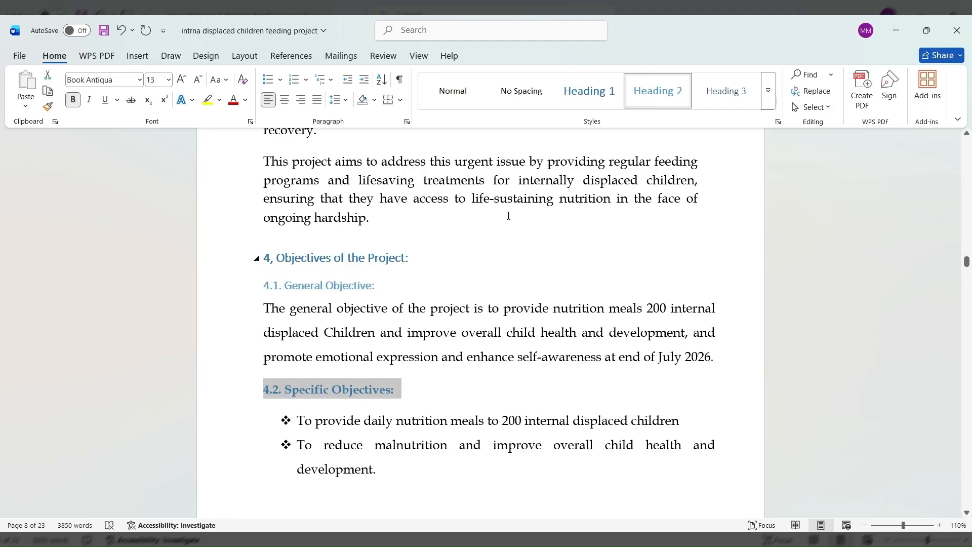
click(683, 103)
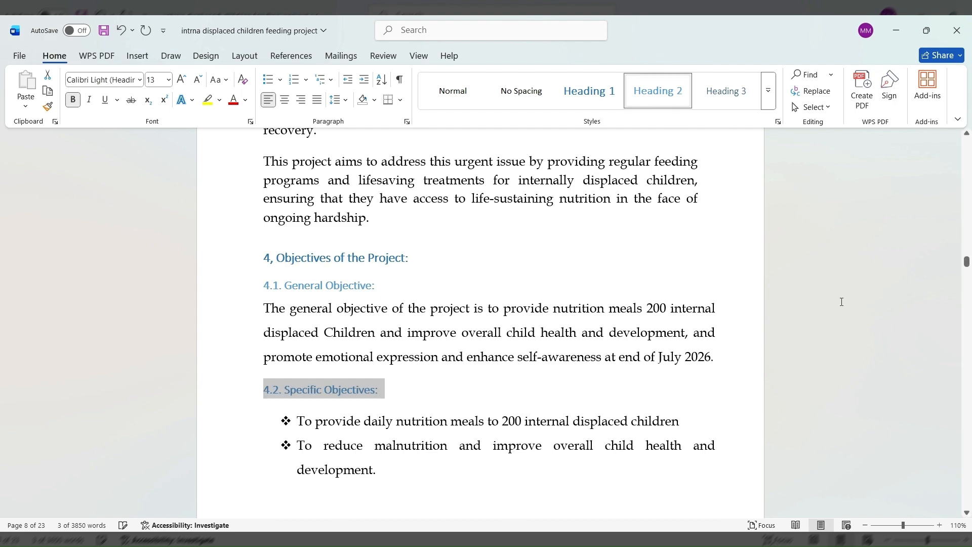
Step: Apply the Heading 1 style to "5. Project description" and the Heading 2 style to "5.1 Selection of beneficiaries"
scroll(481, 330, down, 6)
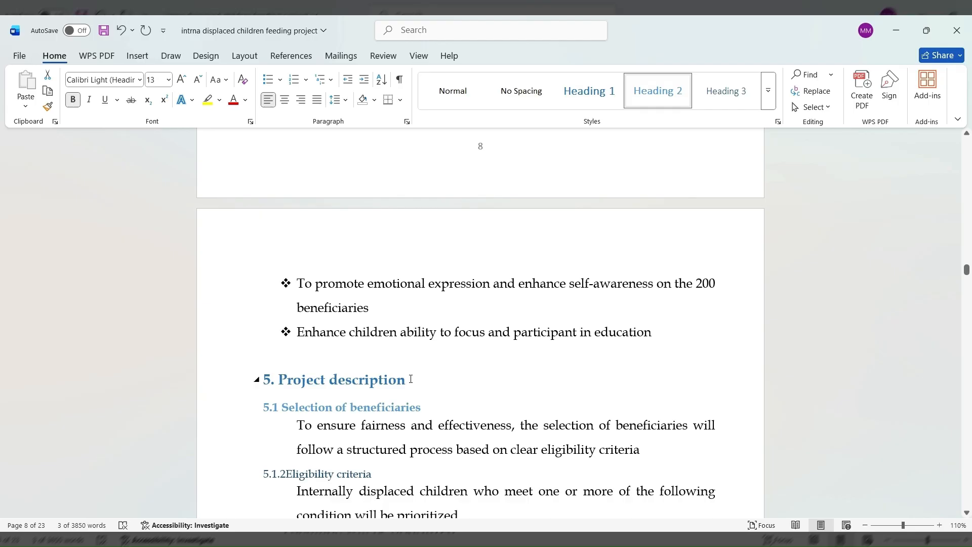
drag(409, 380, 252, 373)
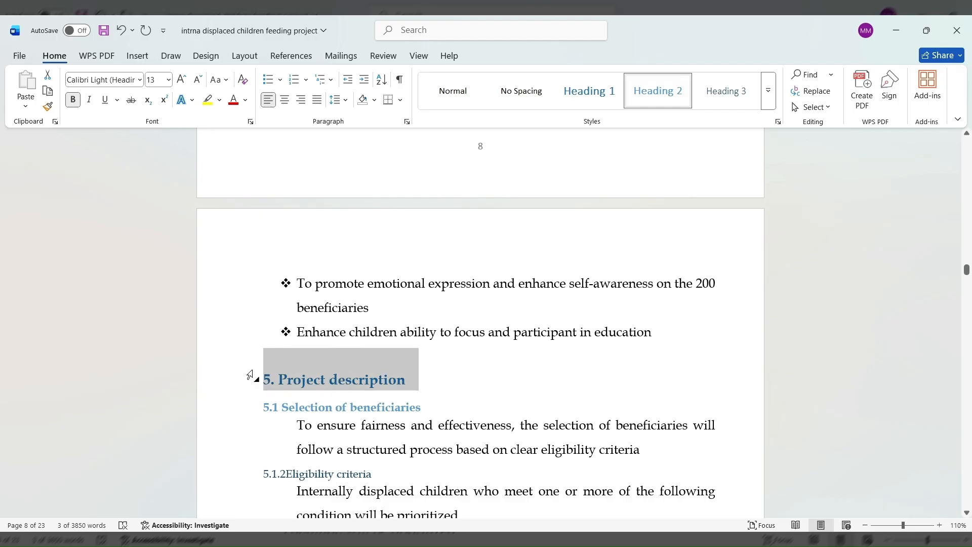
click(589, 92)
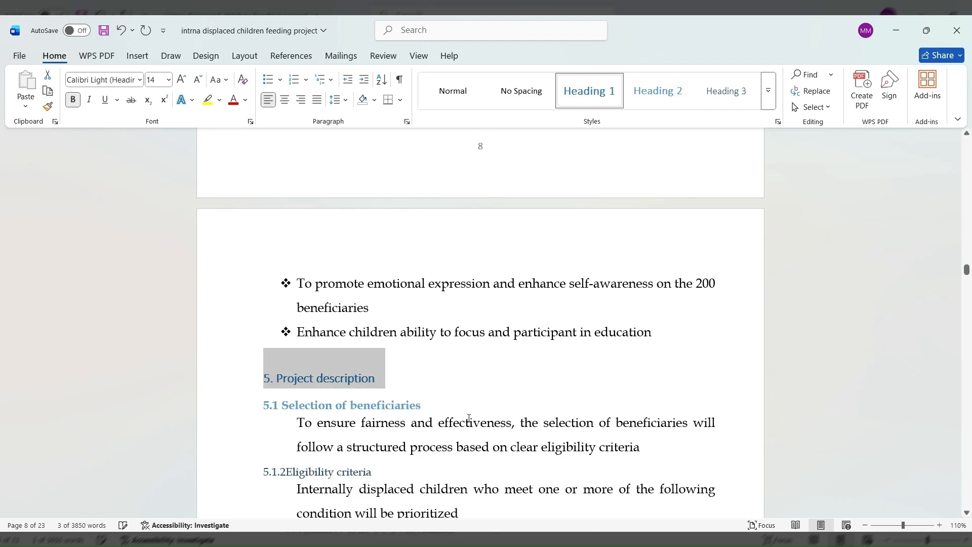
click(423, 400)
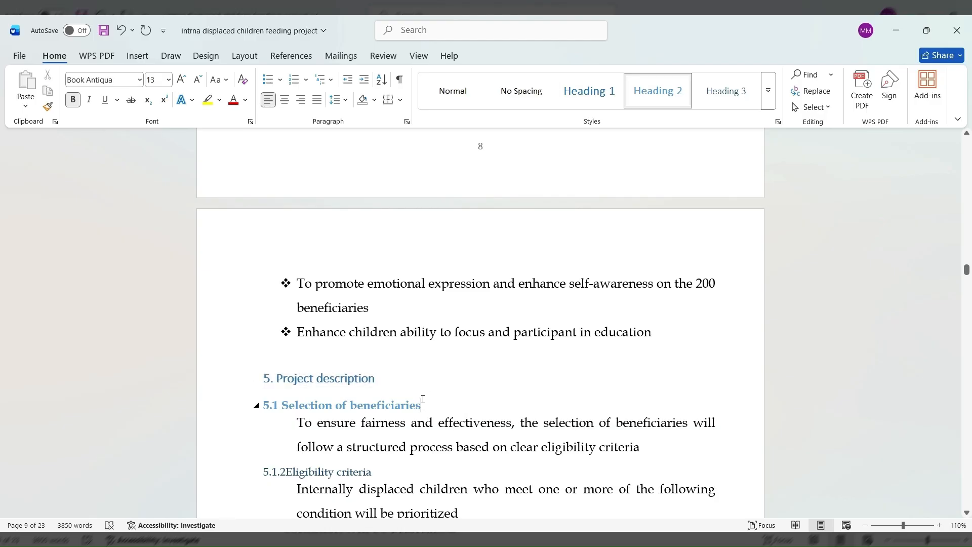
drag(410, 400, 258, 401)
click(649, 96)
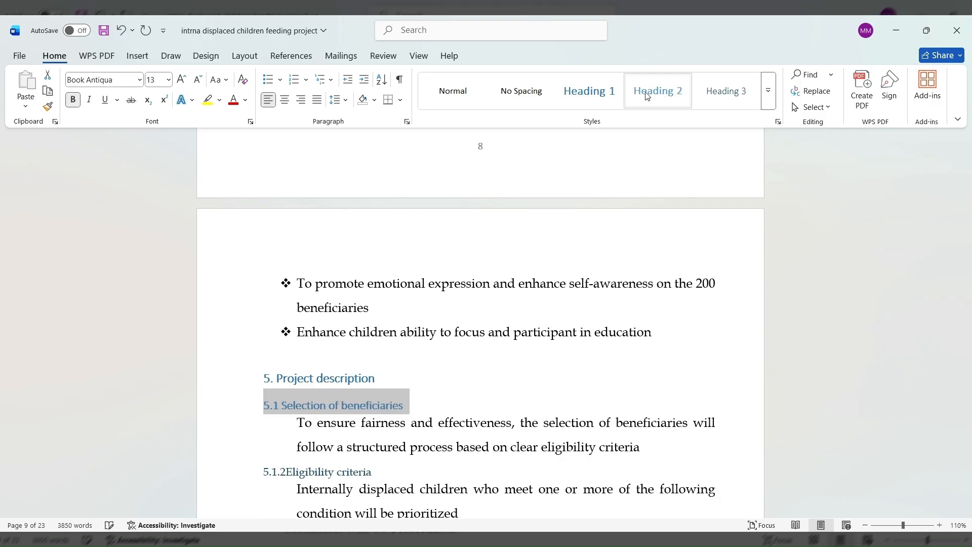
Step: Apply the Heading 3 style to the "5.1.2Eligibility criteria" subheading
click(387, 463)
key(Down)
key(Down)
key(Down)
key(Down)
key(Down)
key(Down)
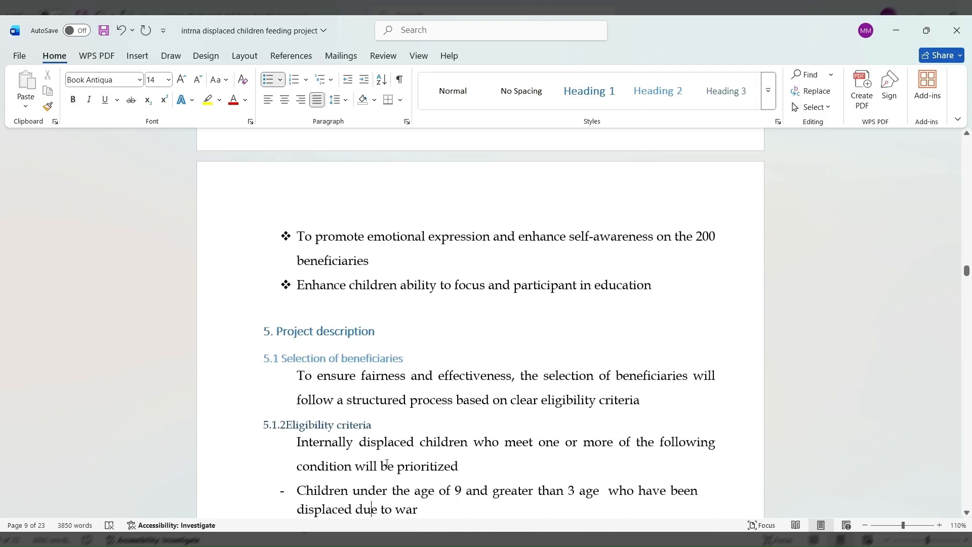
click(381, 376)
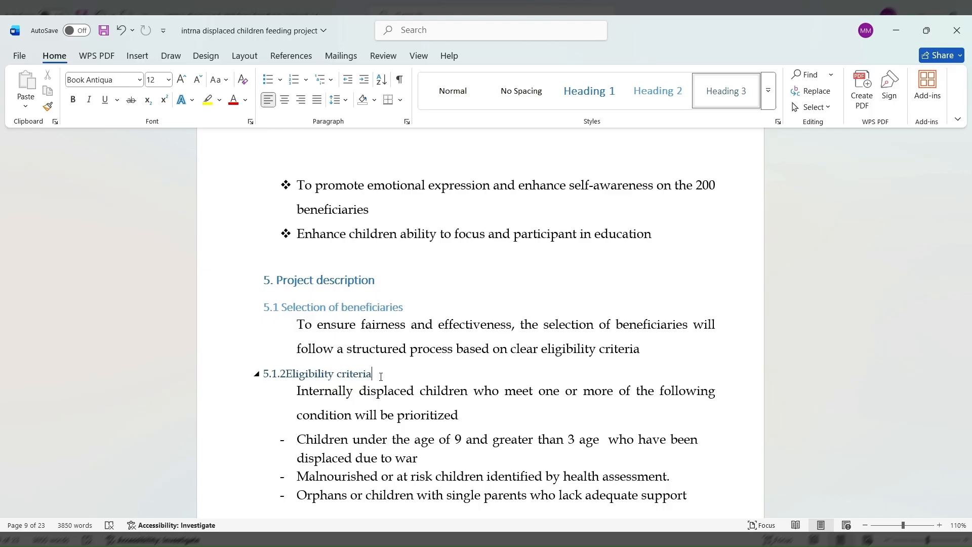
drag(375, 374, 257, 374)
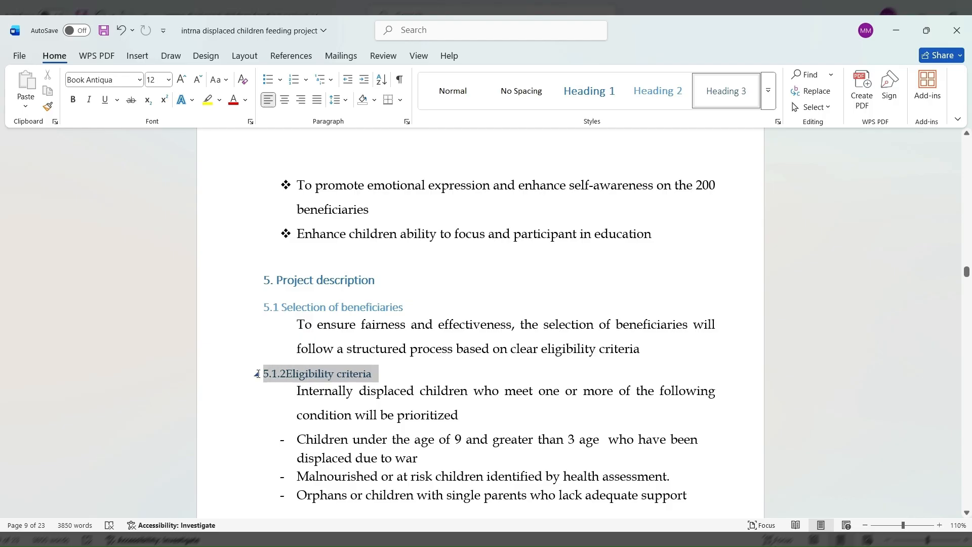
click(730, 99)
click(537, 375)
Step: Insert an automatic table of contents titled "Contents" on the blank page after the cover page
scroll(478, 427, up, 15)
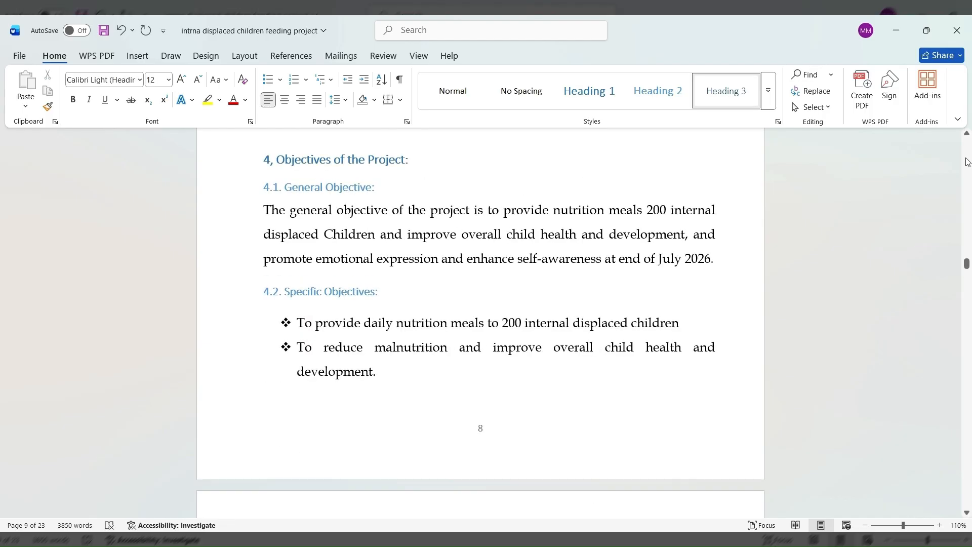
scroll(967, 162, up, 20)
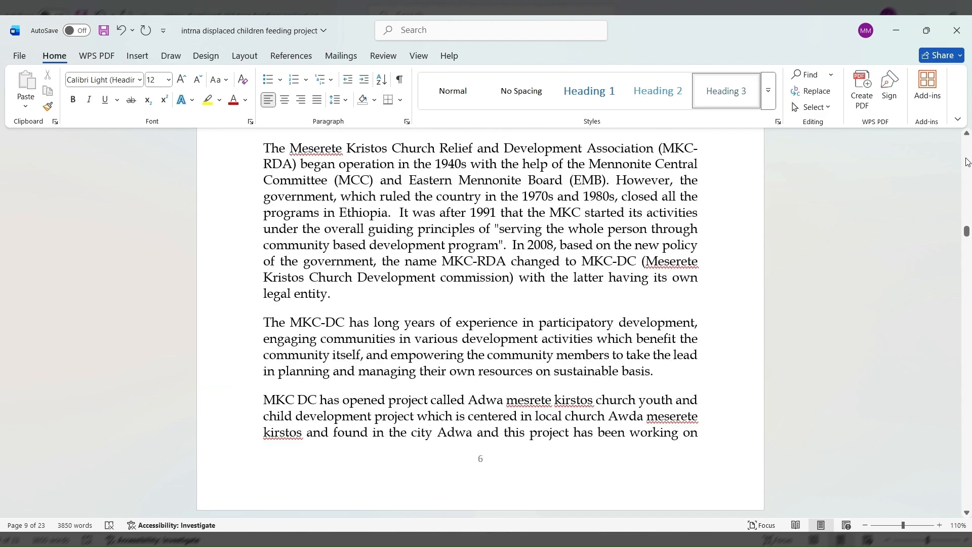
scroll(967, 162, up, 20)
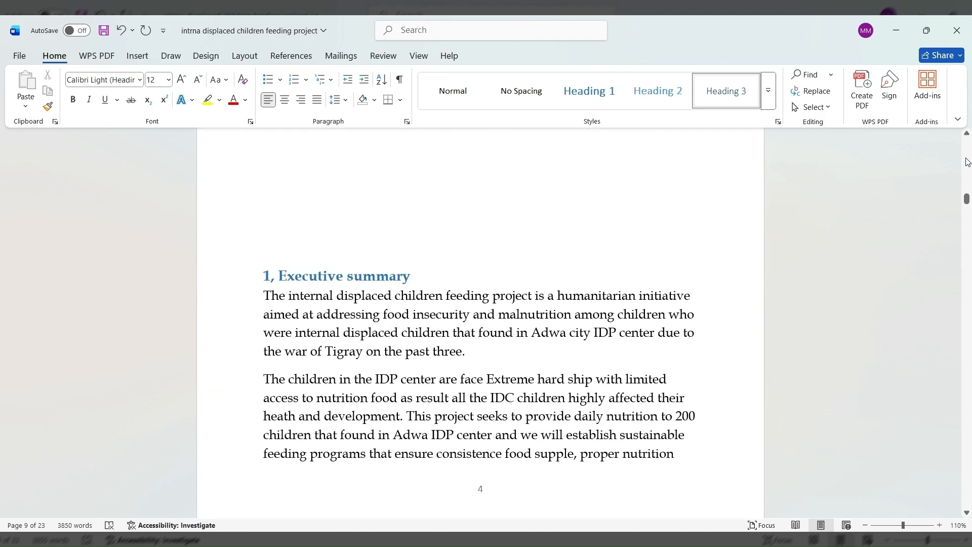
scroll(967, 162, up, 5)
click(308, 282)
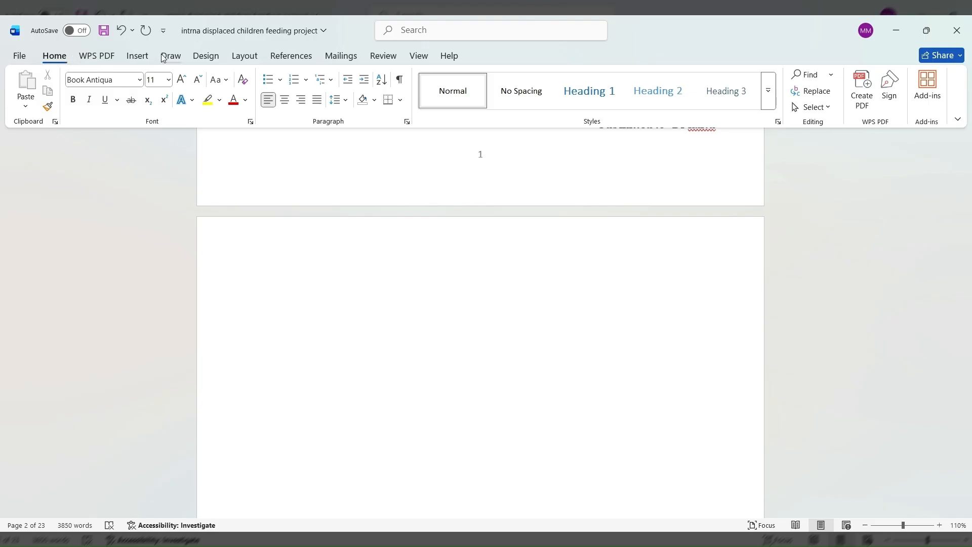
click(293, 57)
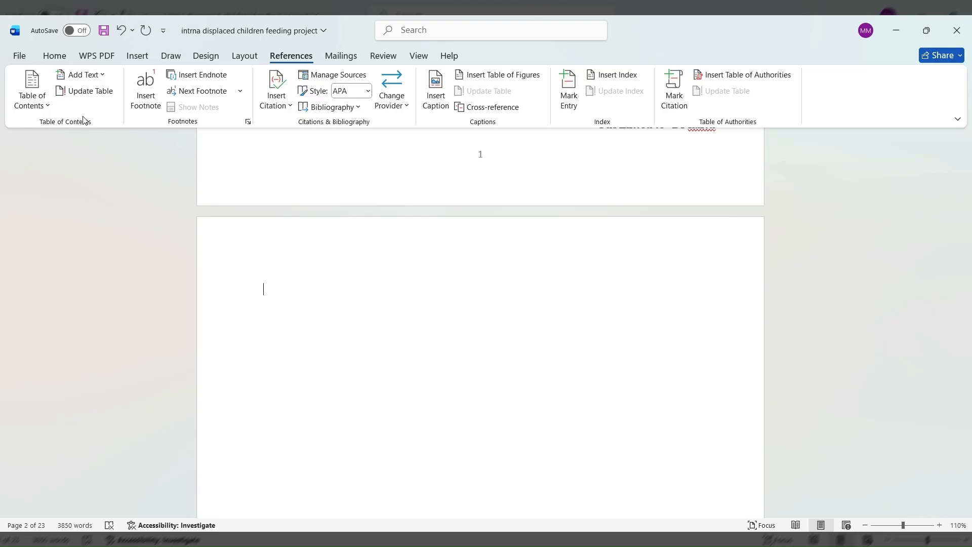
click(50, 110)
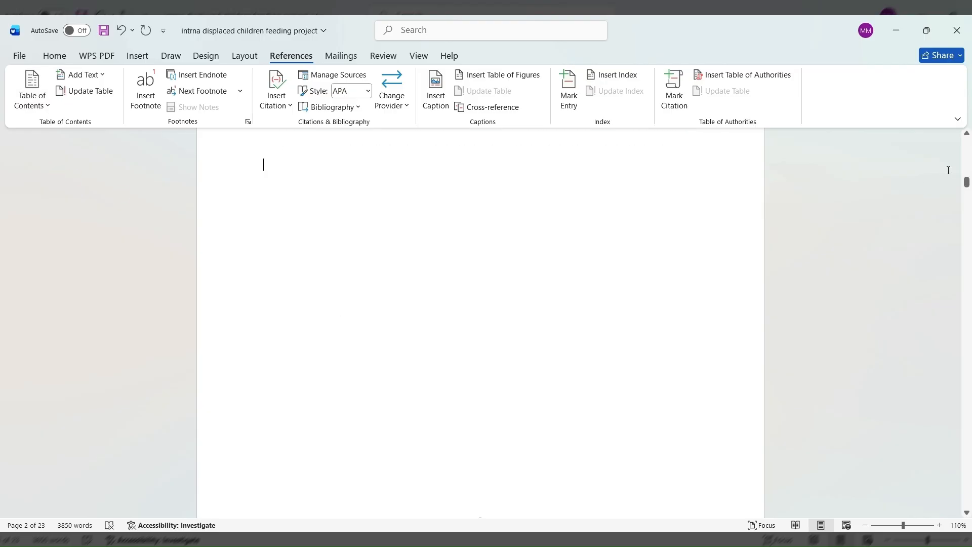
Step: Look through the new table of contents, checking its entries and page numbers from the "Contents" title down
click(966, 160)
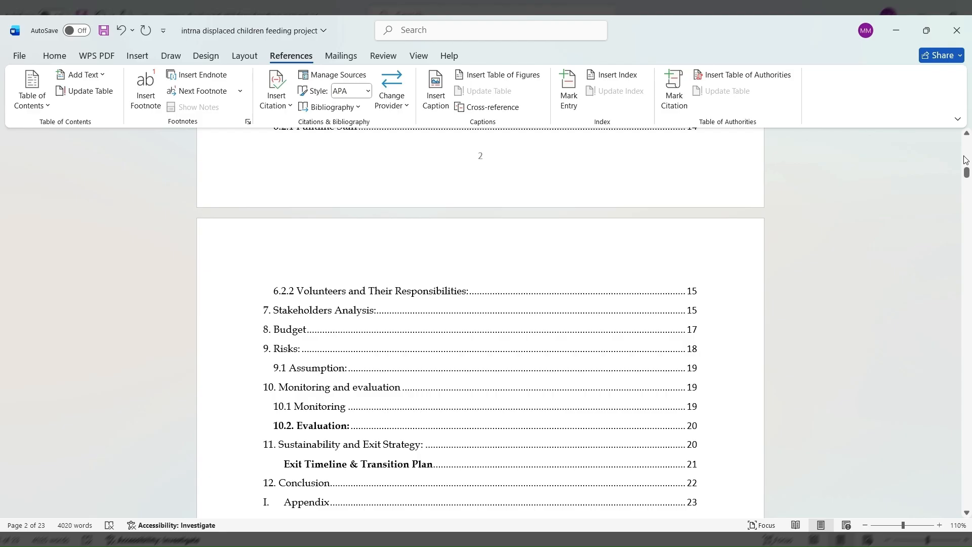
click(966, 160)
click(966, 160)
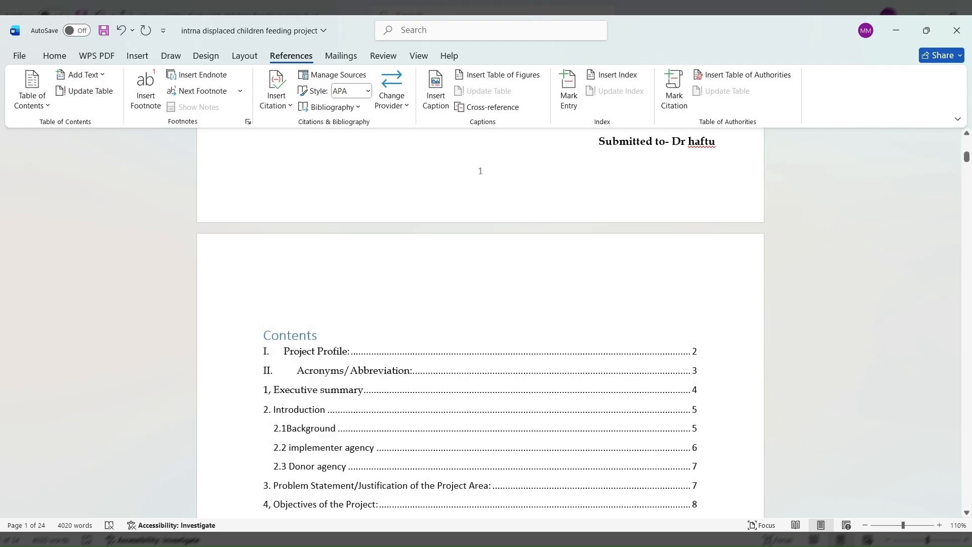
scroll(481, 324, down, 6)
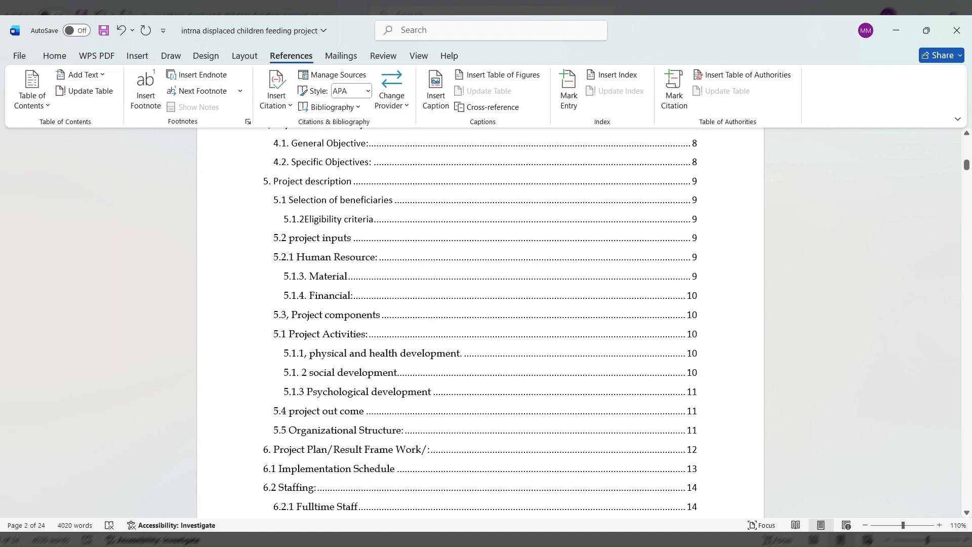
drag(967, 167, 966, 155)
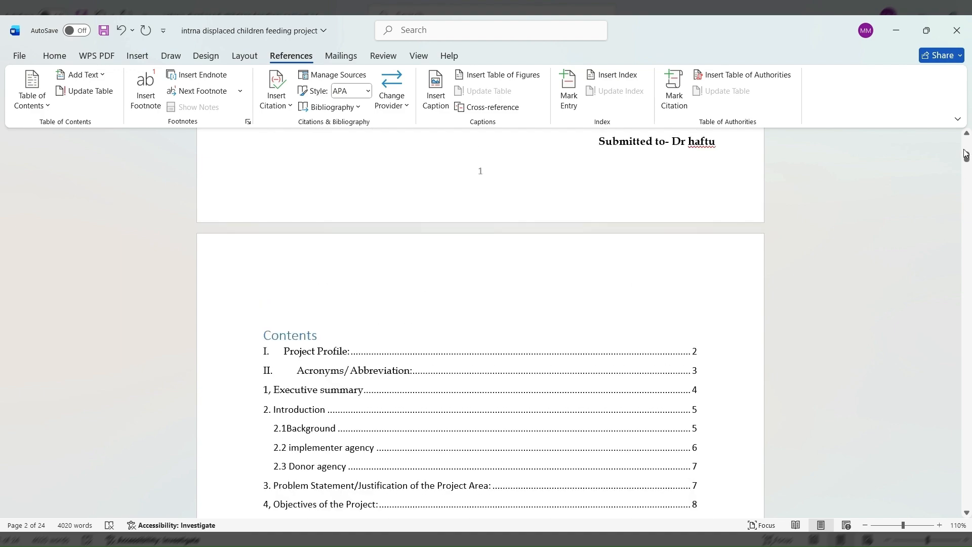